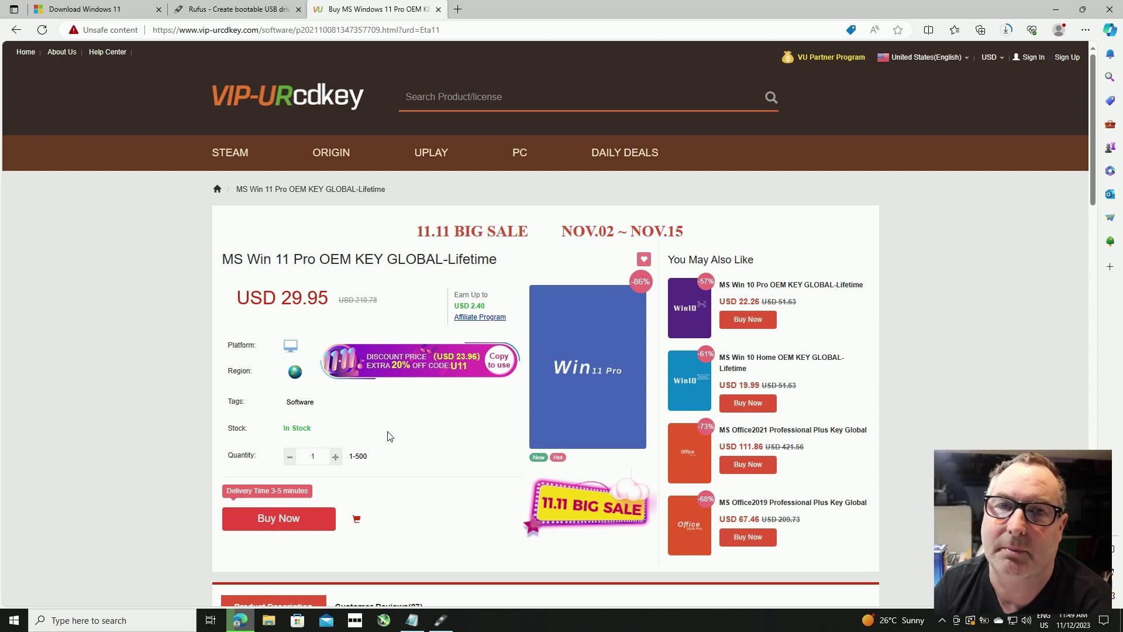
# Close the key shop page and show the downloaded Win11_23H2_EnglishInternational_x64 image in its folder.
pyautogui.click(439, 10)
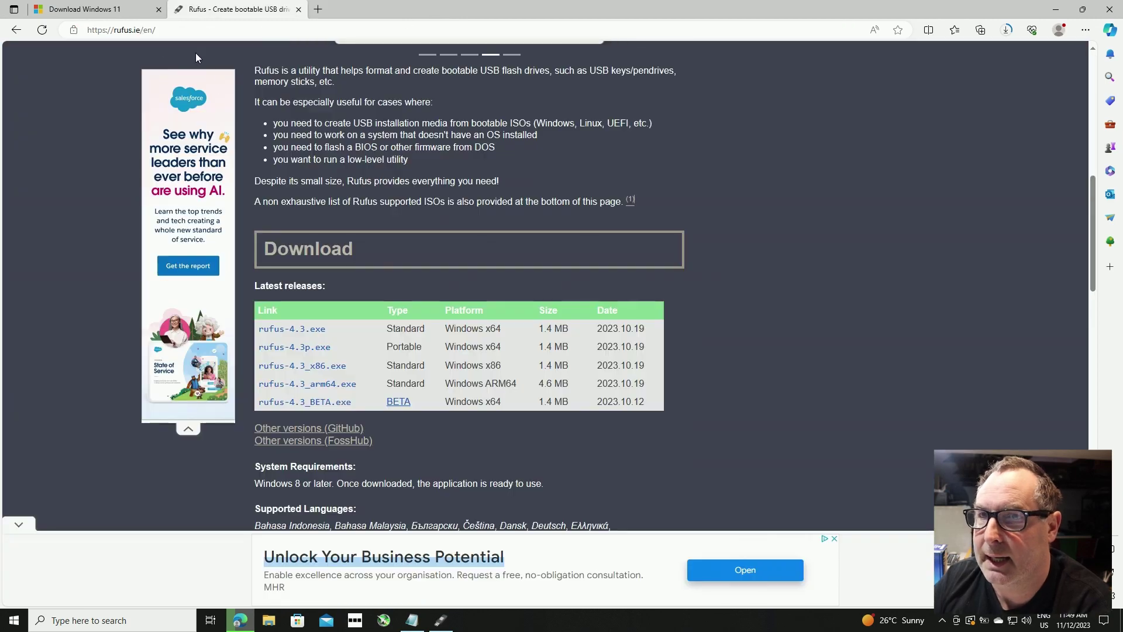
pyautogui.click(132, 10)
pyautogui.scroll(2, 636, 154)
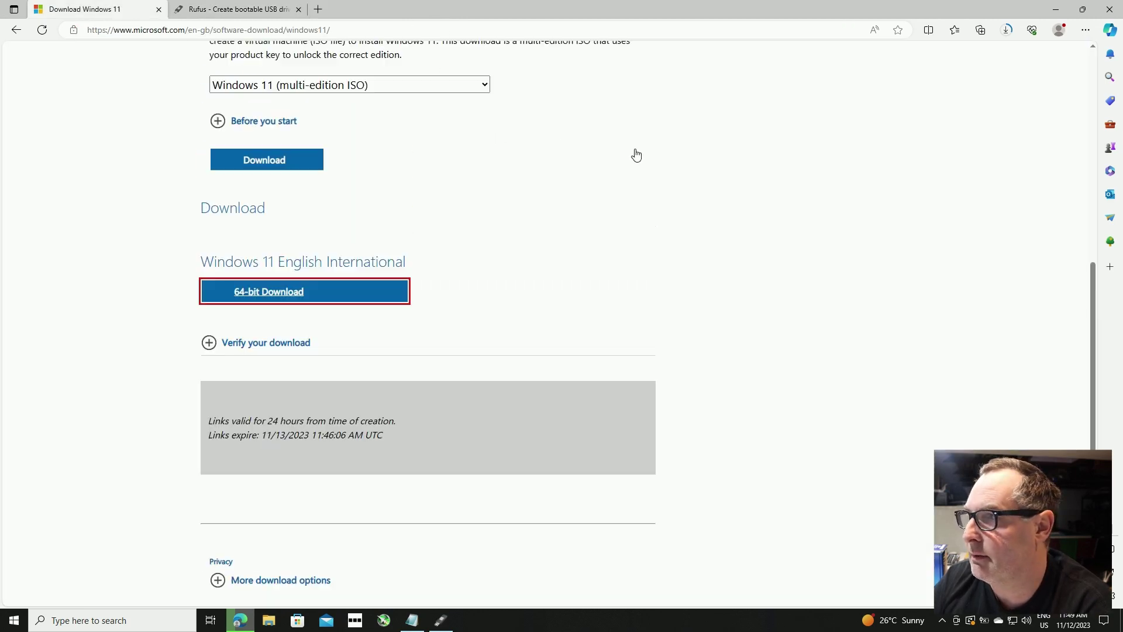
pyautogui.scroll(10, 637, 155)
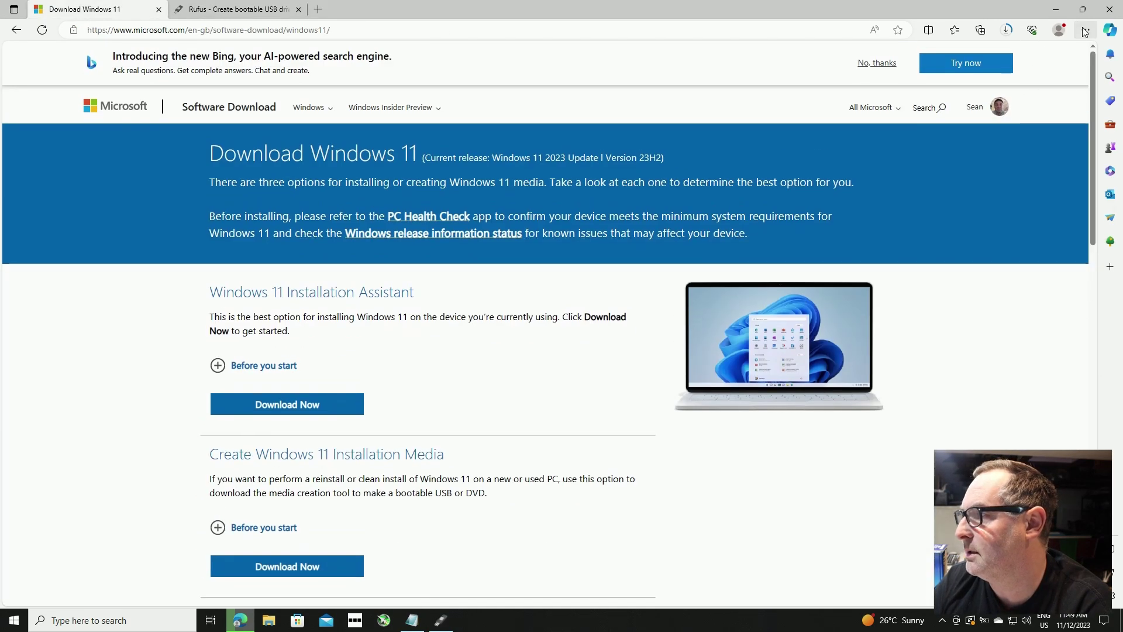
pyautogui.click(1085, 30)
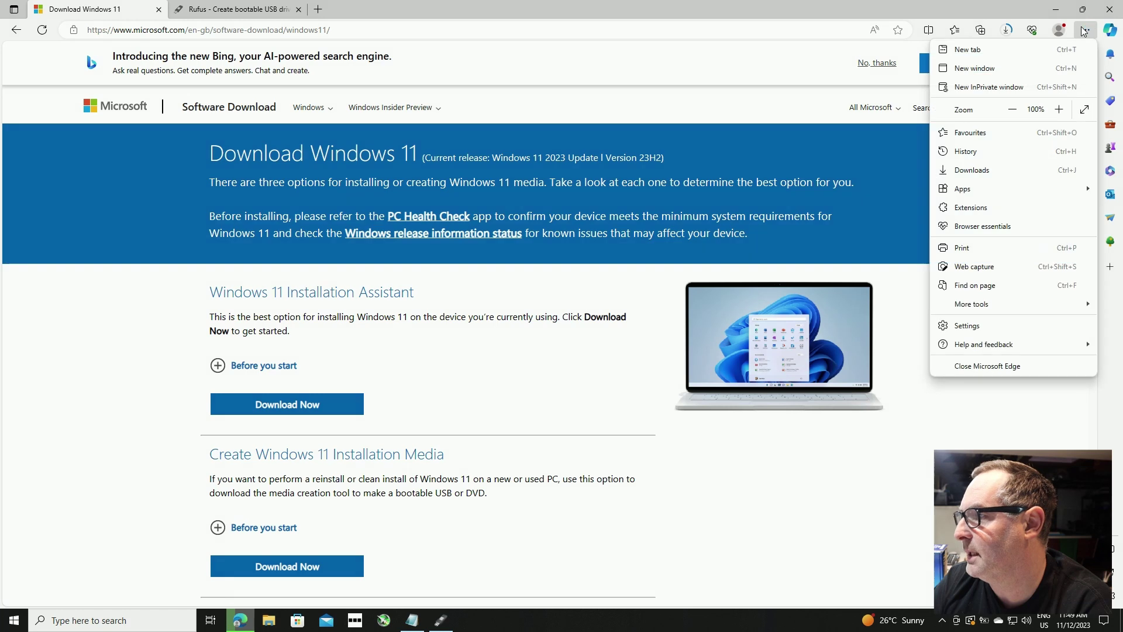
pyautogui.click(976, 170)
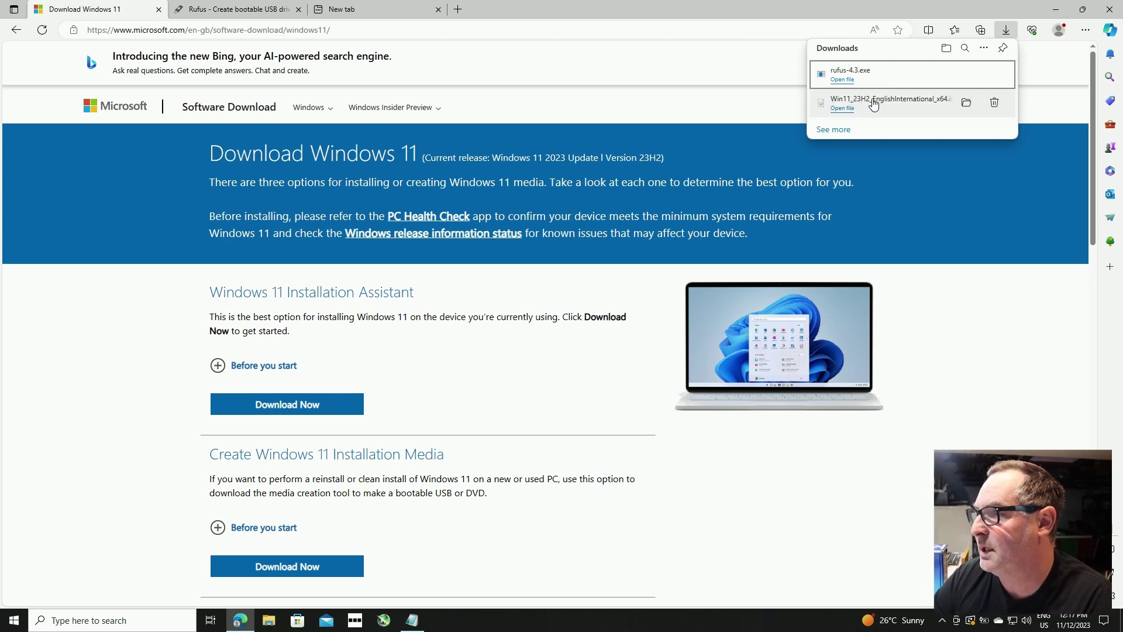
pyautogui.click(967, 104)
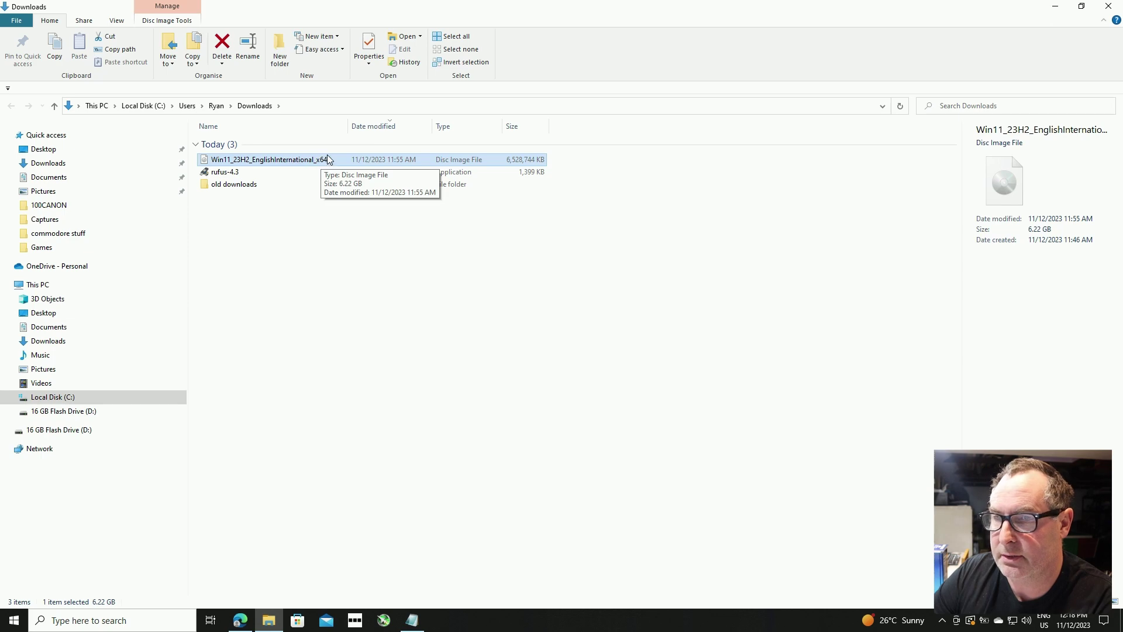
# Launch rufus-4.3 with permission to make changes, and minimise the other open windows.
pyautogui.doubleClick(225, 173)
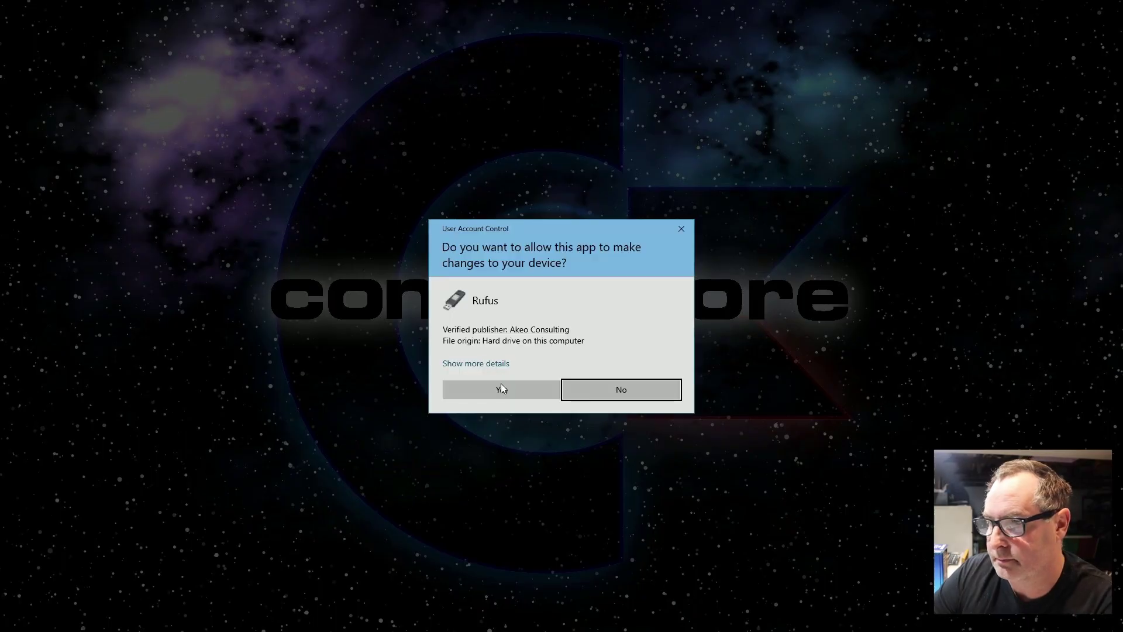
pyautogui.click(501, 388)
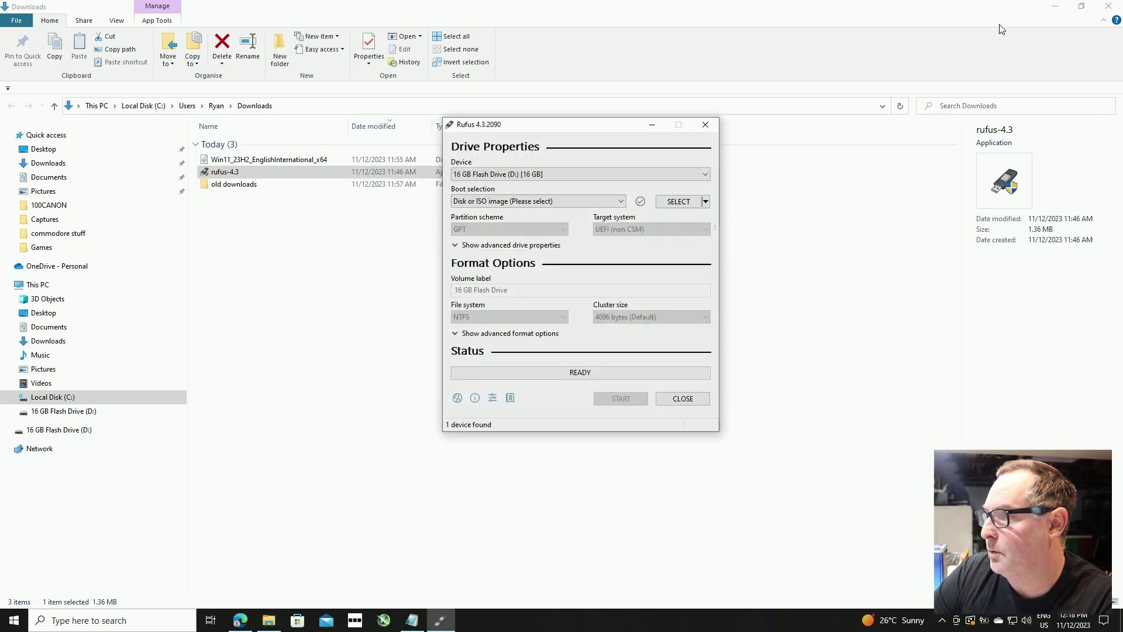
pyautogui.click(1056, 6)
pyautogui.click(1056, 7)
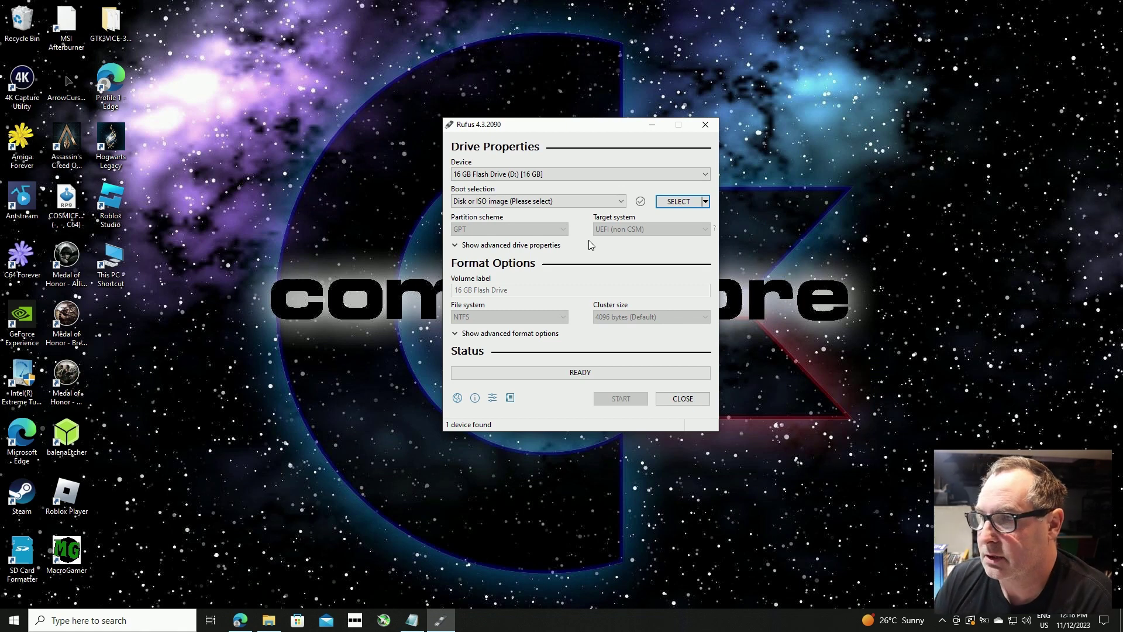
# Load the Win11_23H2_EnglishInternational_x64 disc image from Downloads as the boot selection.
pyautogui.click(548, 201)
pyautogui.click(549, 201)
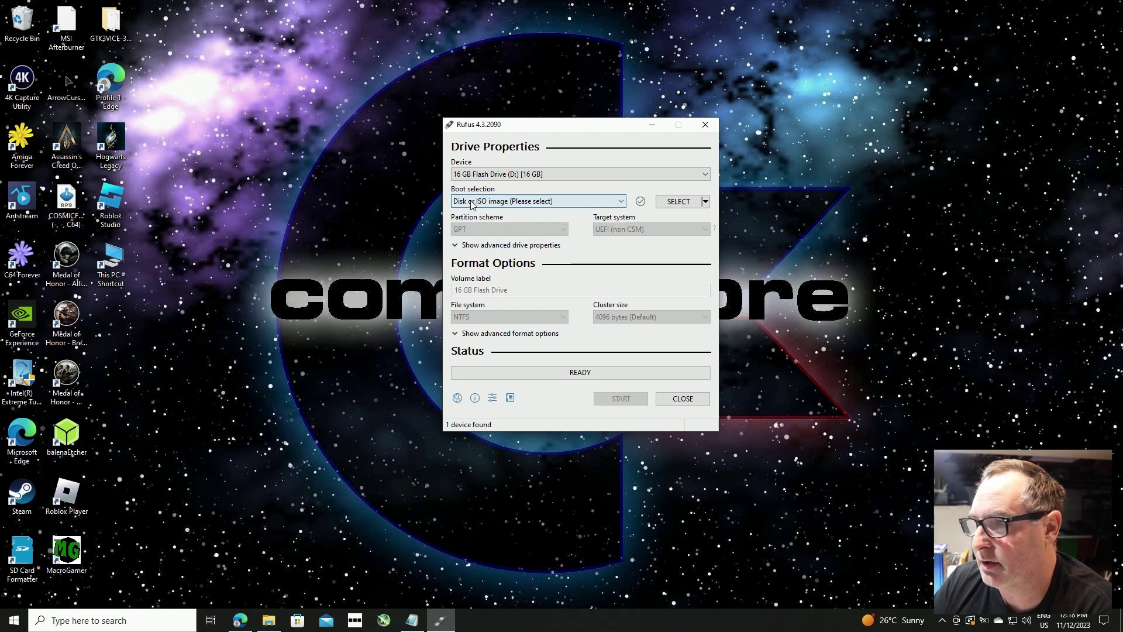
pyautogui.click(680, 204)
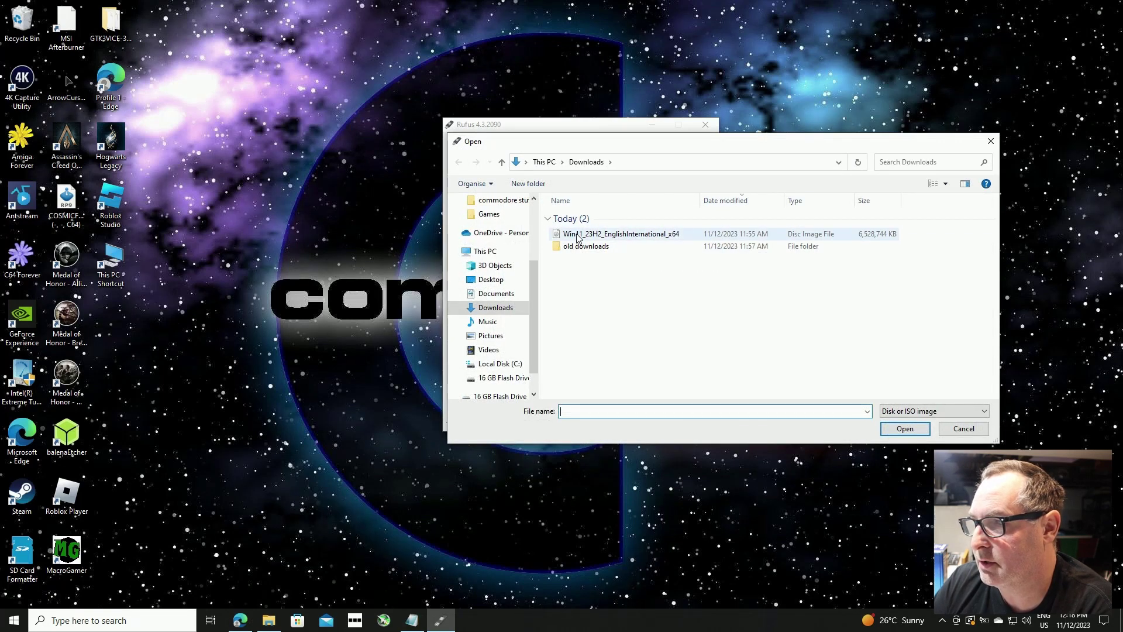
pyautogui.click(584, 236)
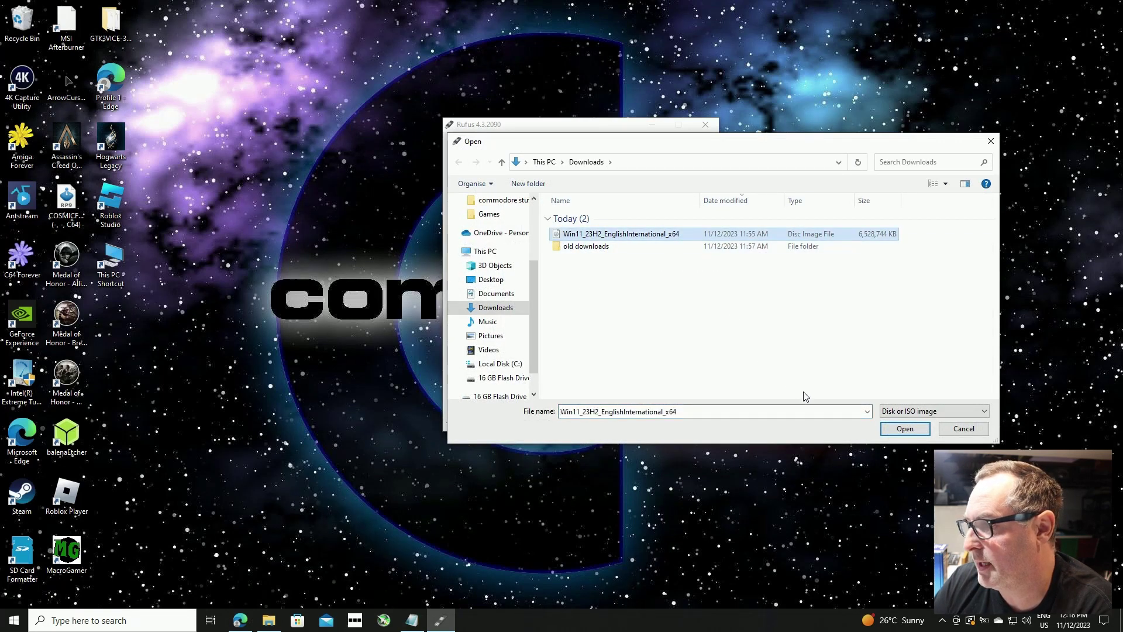
pyautogui.click(905, 429)
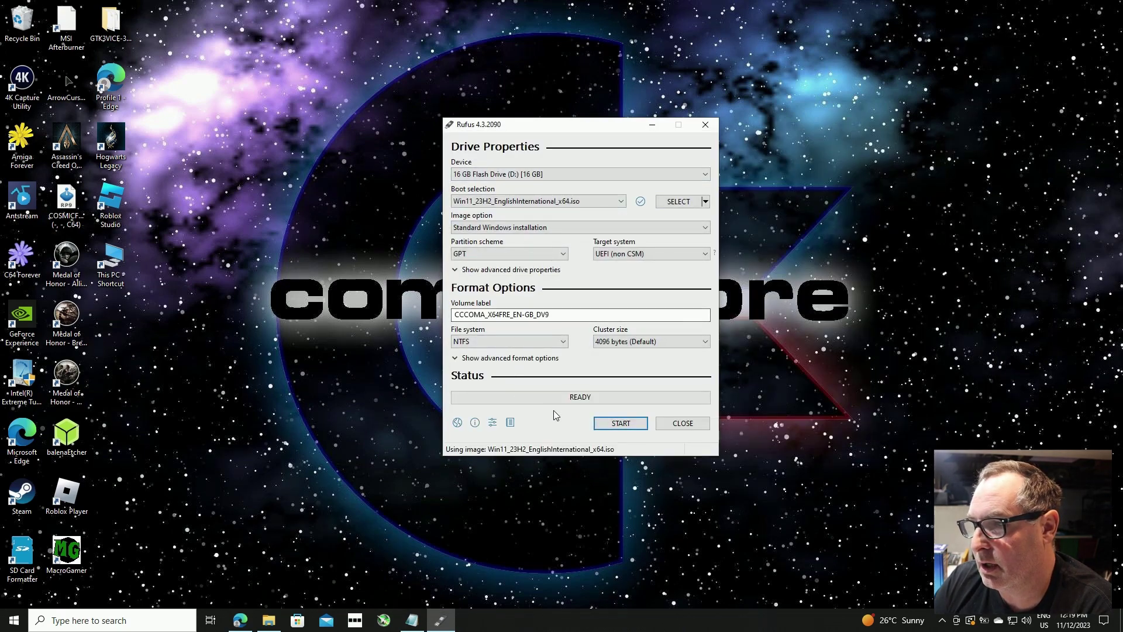
# Try to write the image to the 16 GB flash drive with the default Windows customisations, declining the forced format.
pyautogui.click(620, 423)
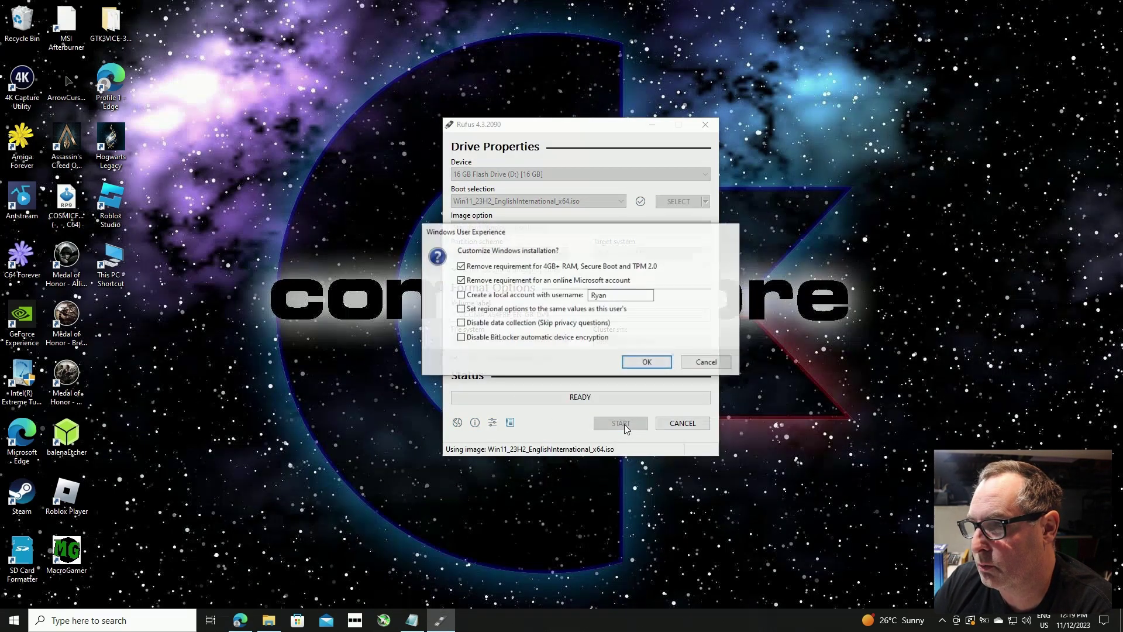
pyautogui.click(648, 362)
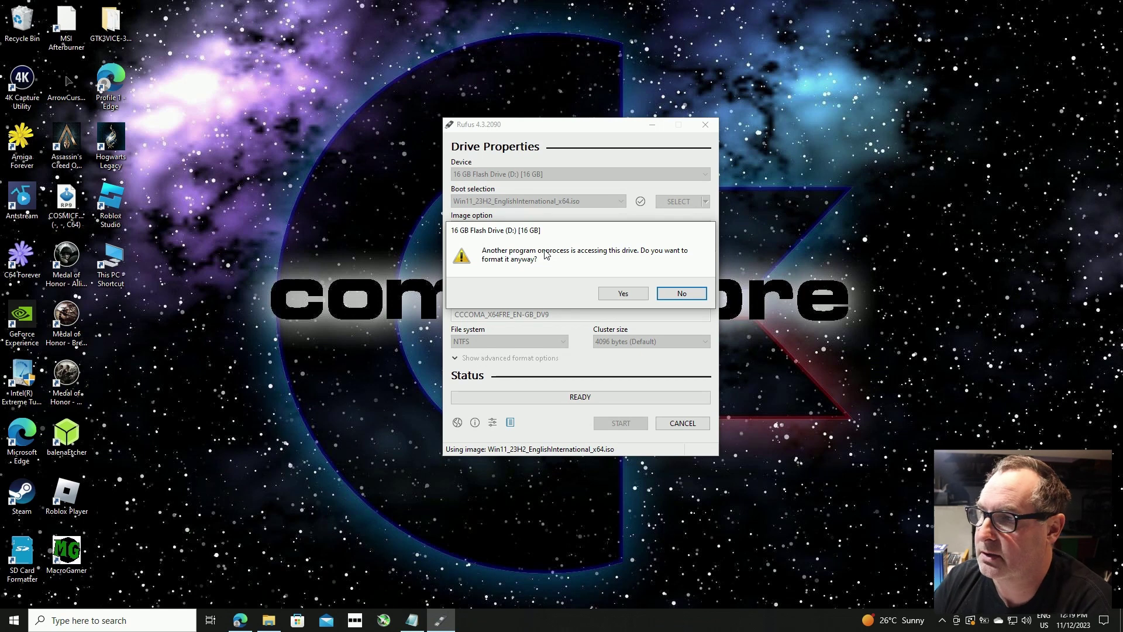
pyautogui.click(660, 293)
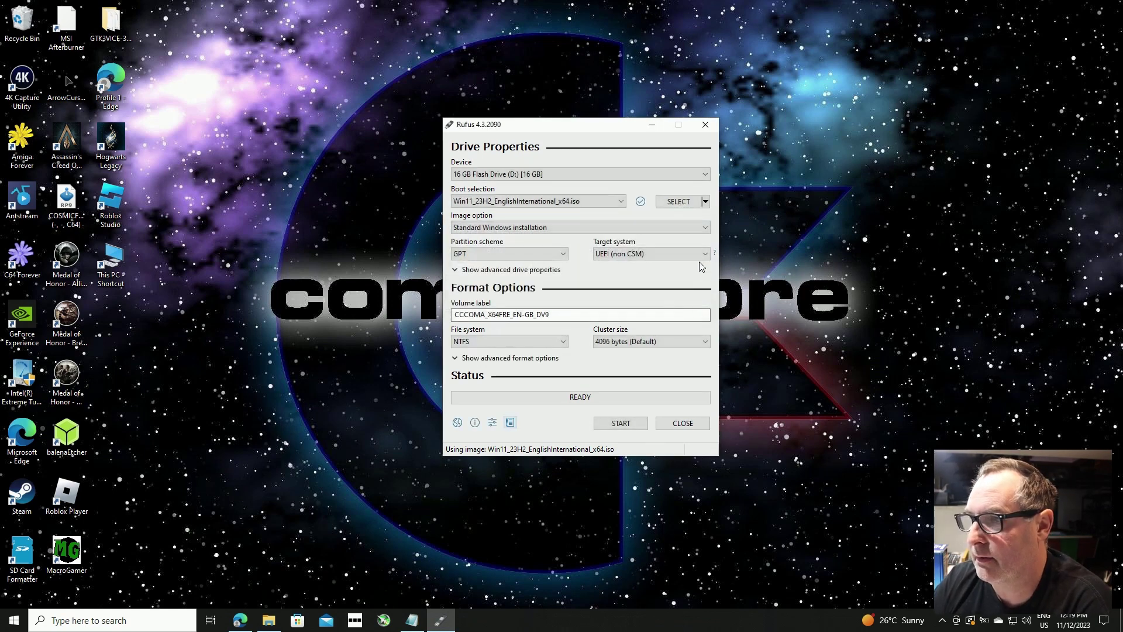
pyautogui.click(588, 202)
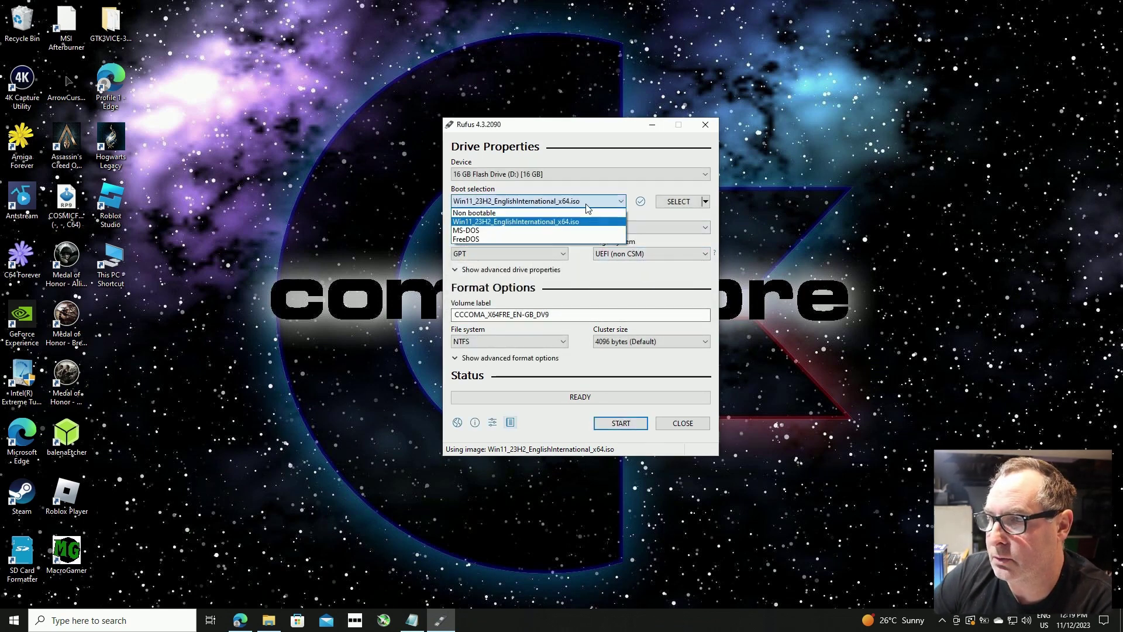
pyautogui.click(548, 222)
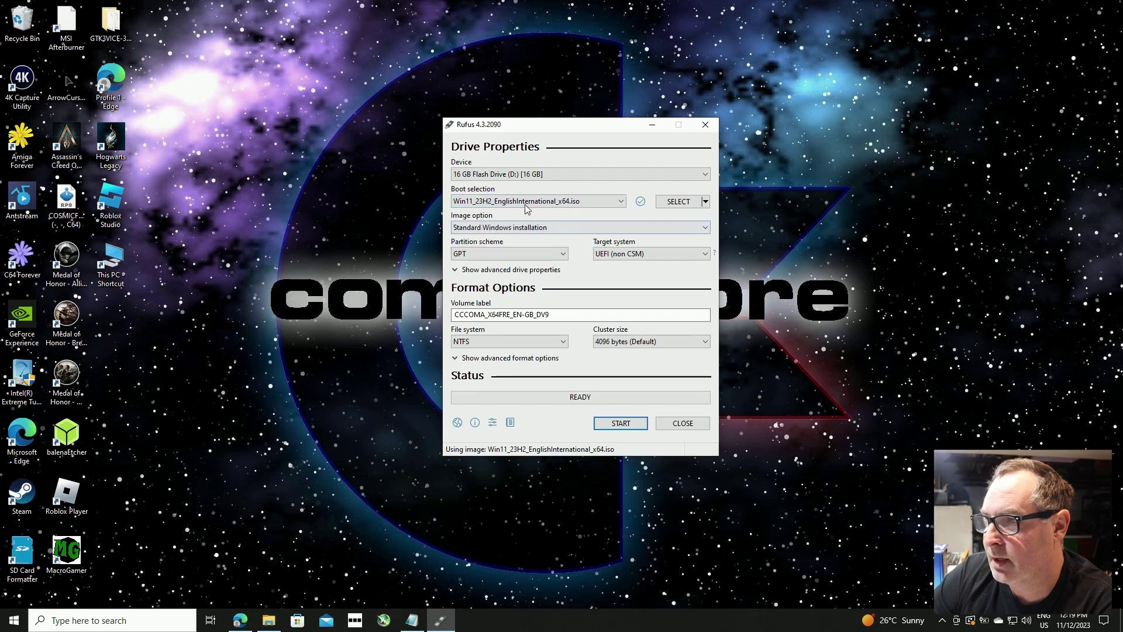
pyautogui.click(679, 203)
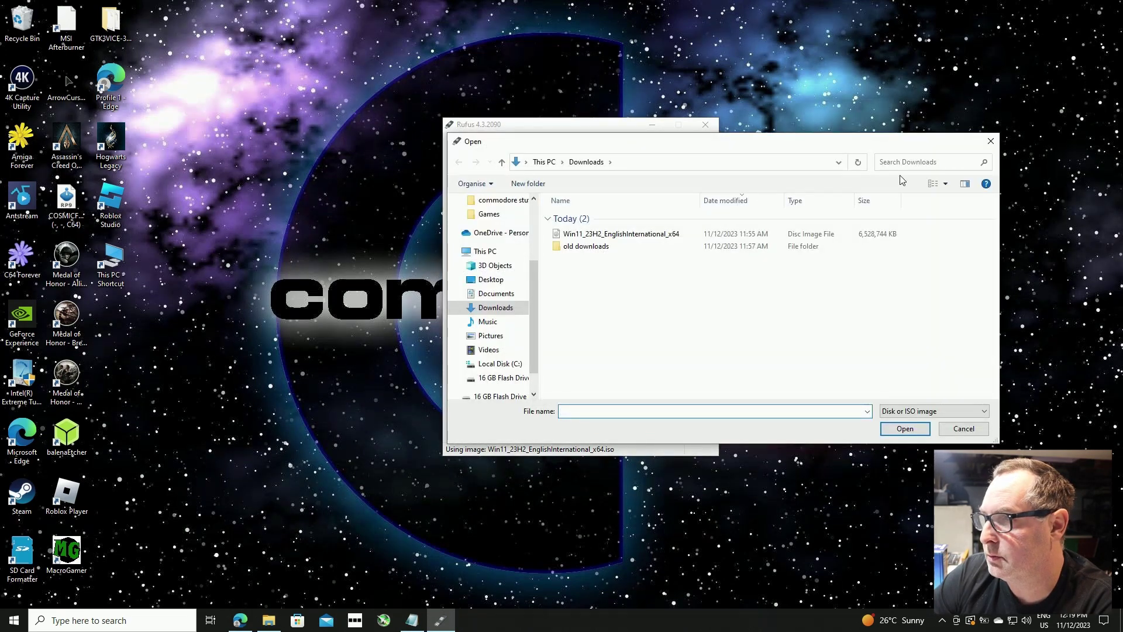
pyautogui.click(990, 141)
# Switch the image source to Download and open the ISO version choice, closing it without downloading anything.
pyautogui.click(706, 202)
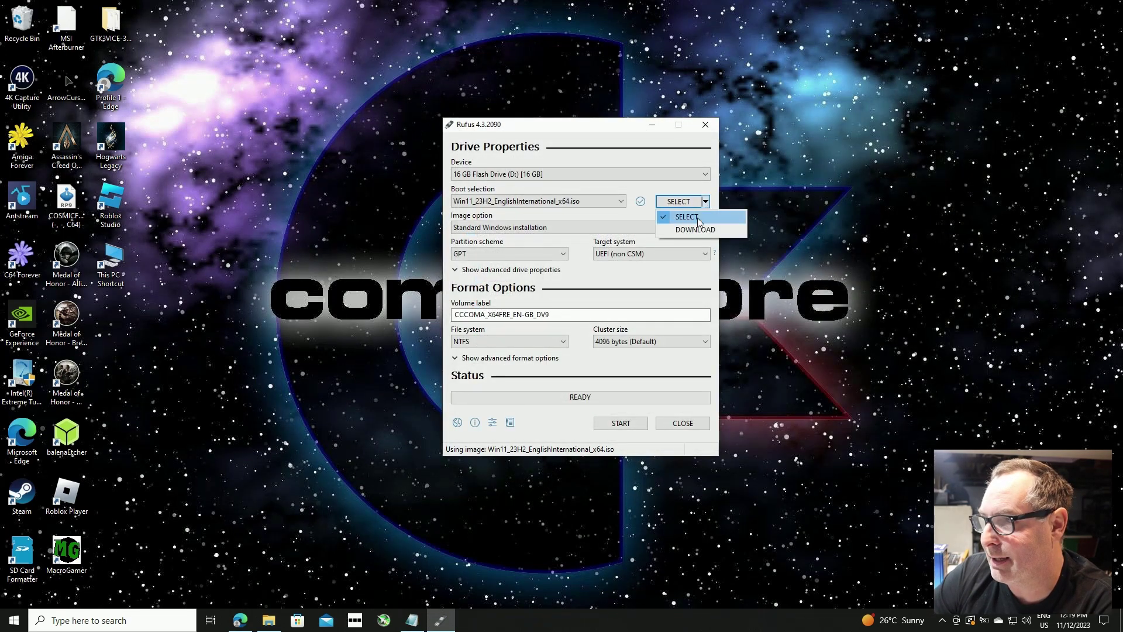
pyautogui.click(697, 231)
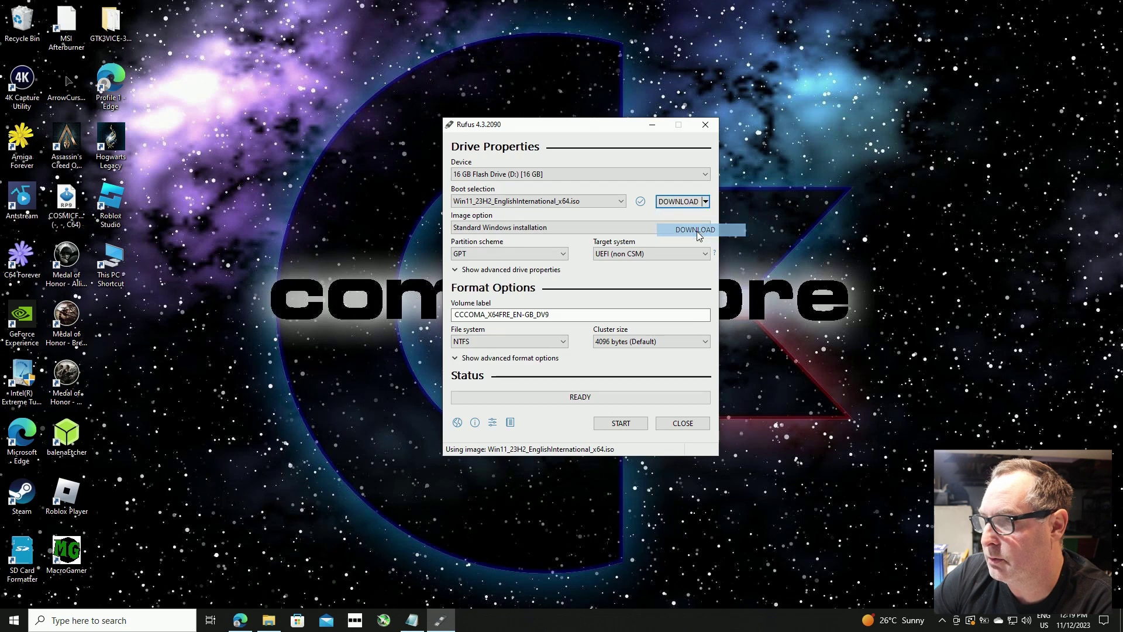
pyautogui.click(678, 202)
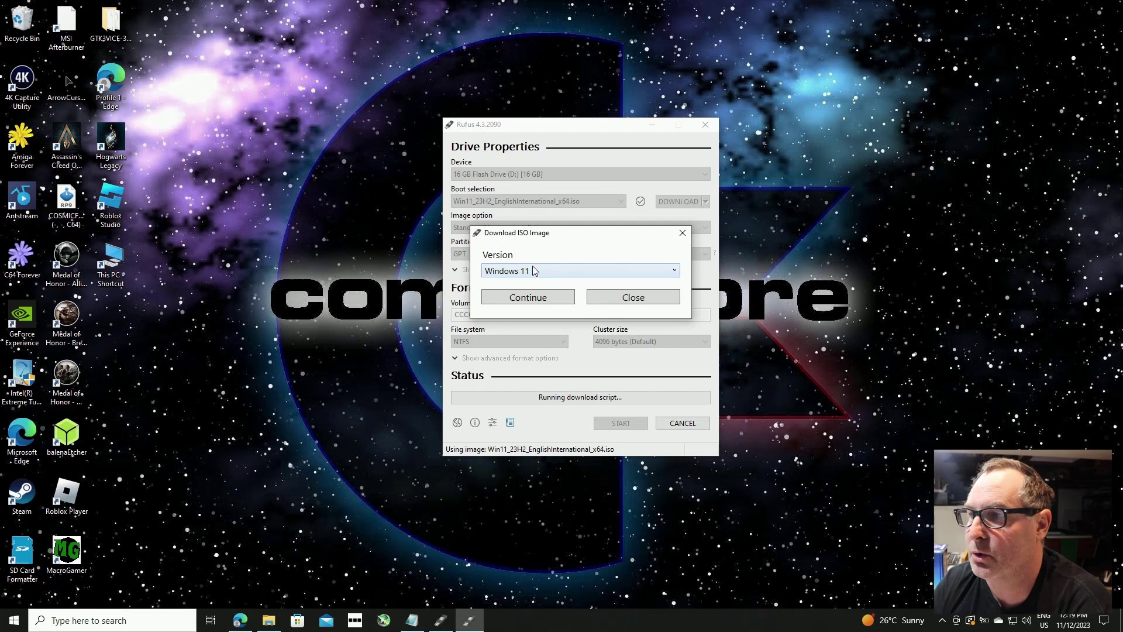
pyautogui.click(638, 299)
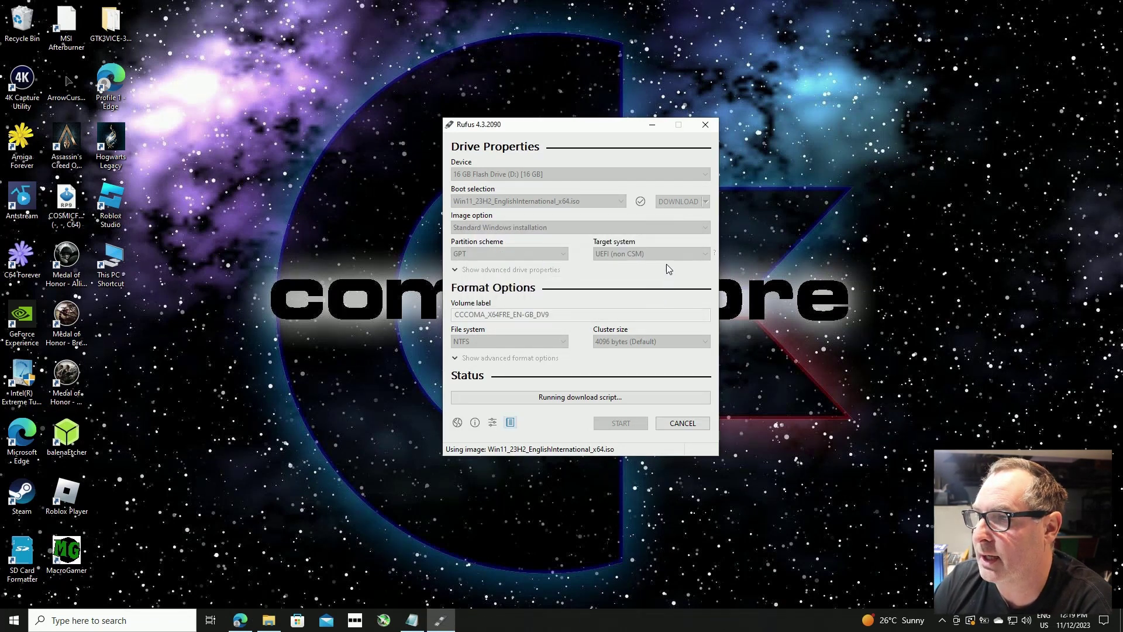
pyautogui.click(683, 202)
pyautogui.click(638, 298)
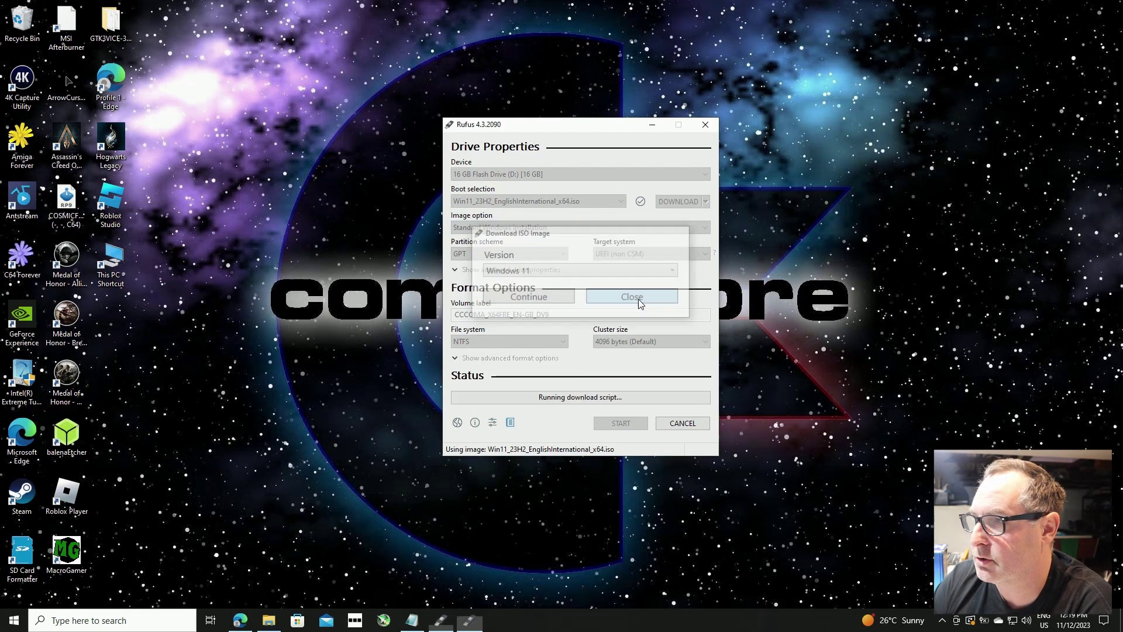
# Switch the image source back to Select and load the Win11_23H2_EnglishInternational_x64 image from Downloads.
pyautogui.click(706, 201)
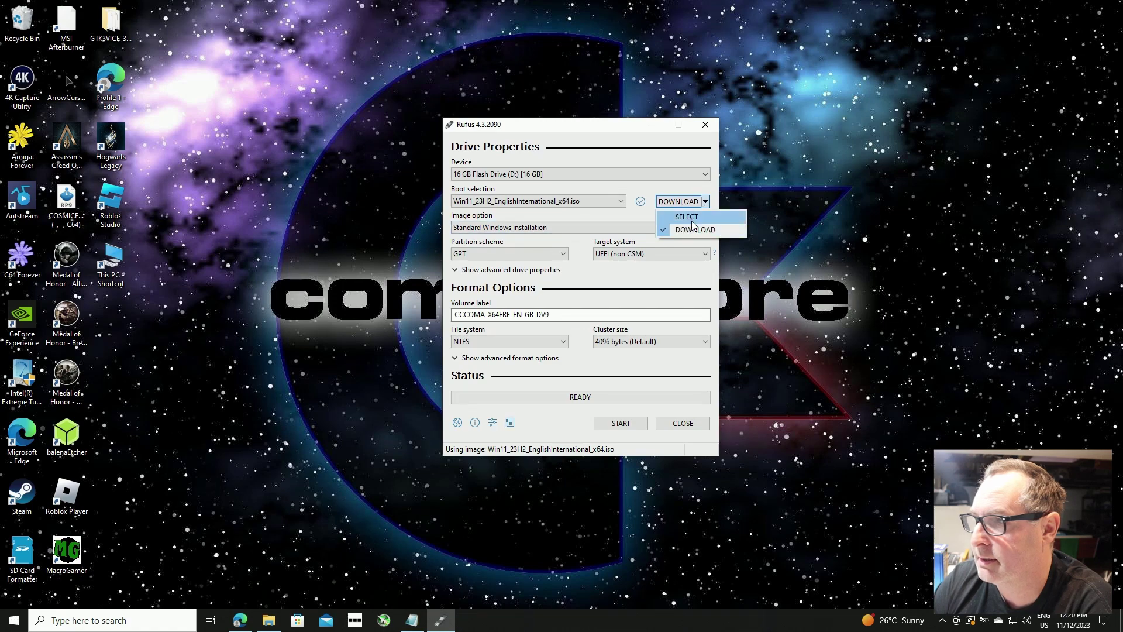
pyautogui.click(693, 217)
pyautogui.click(667, 201)
pyautogui.click(650, 234)
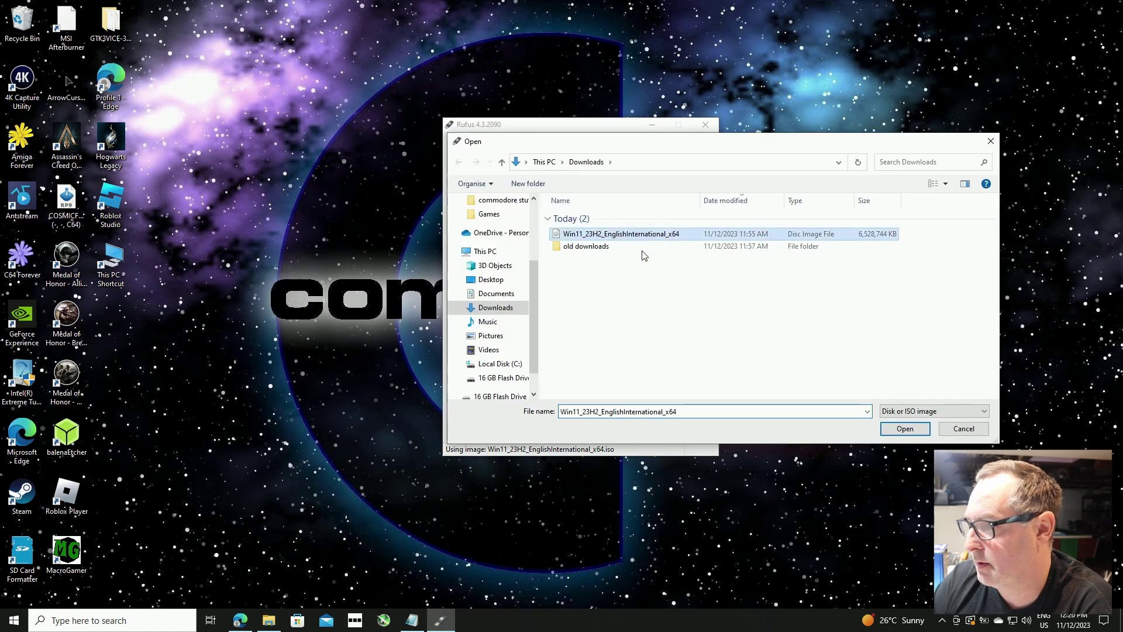
pyautogui.click(905, 429)
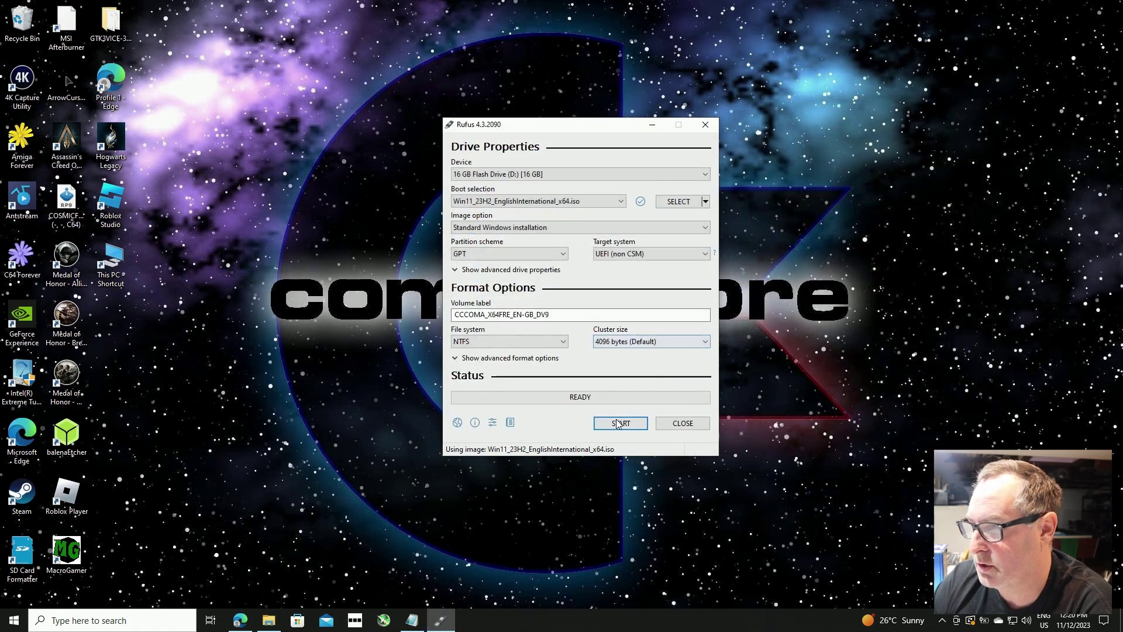
# Start writing the image to the 16 GB flash drive with the default Windows customisations, and accept erasing all its data.
pyautogui.click(619, 422)
pyautogui.click(630, 366)
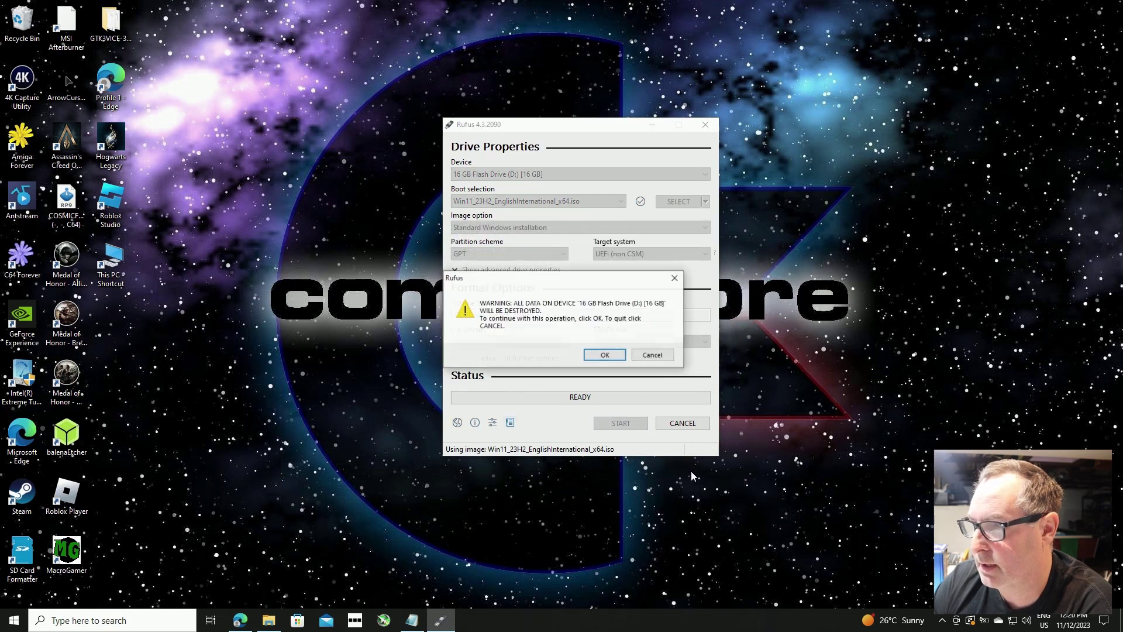
pyautogui.click(605, 355)
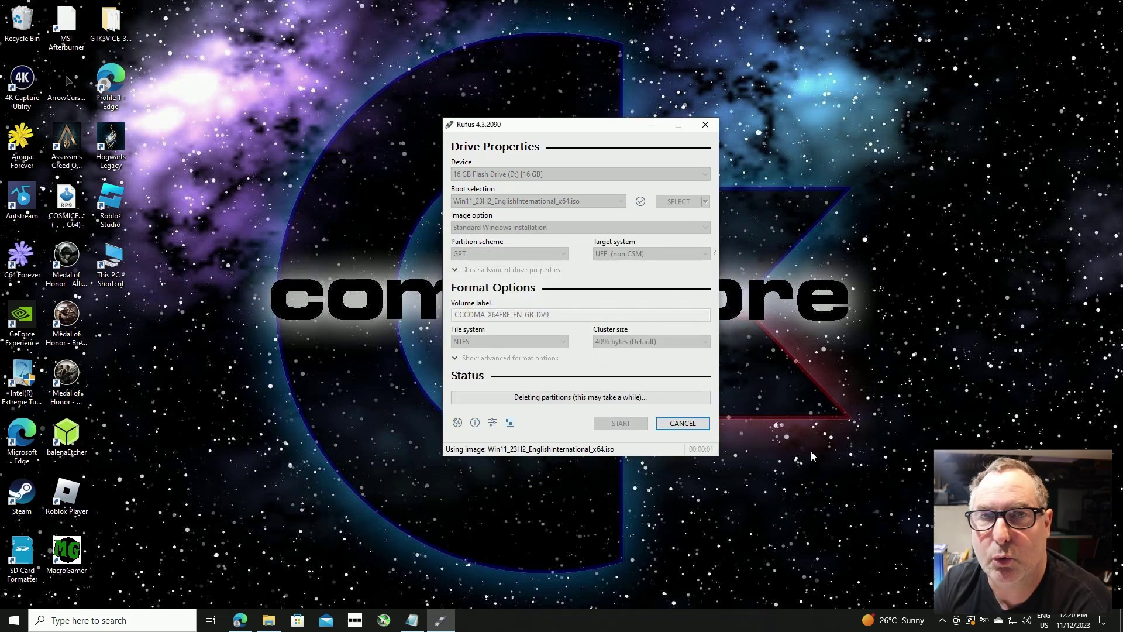
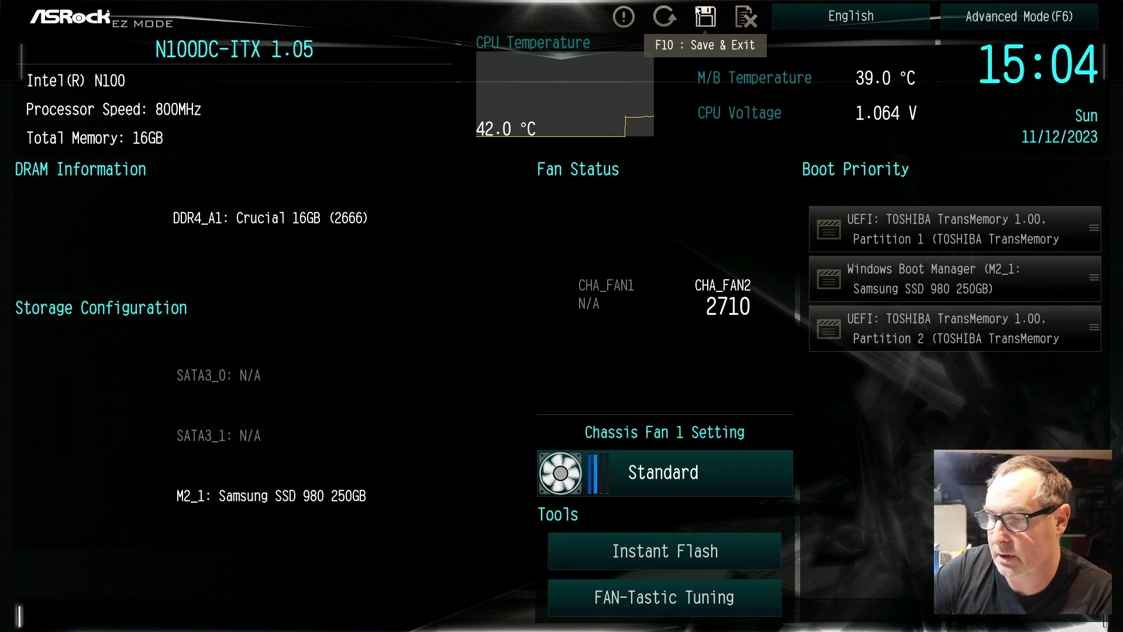
# Save the BIOS configuration changes and exit setup.
pyautogui.click(697, 10)
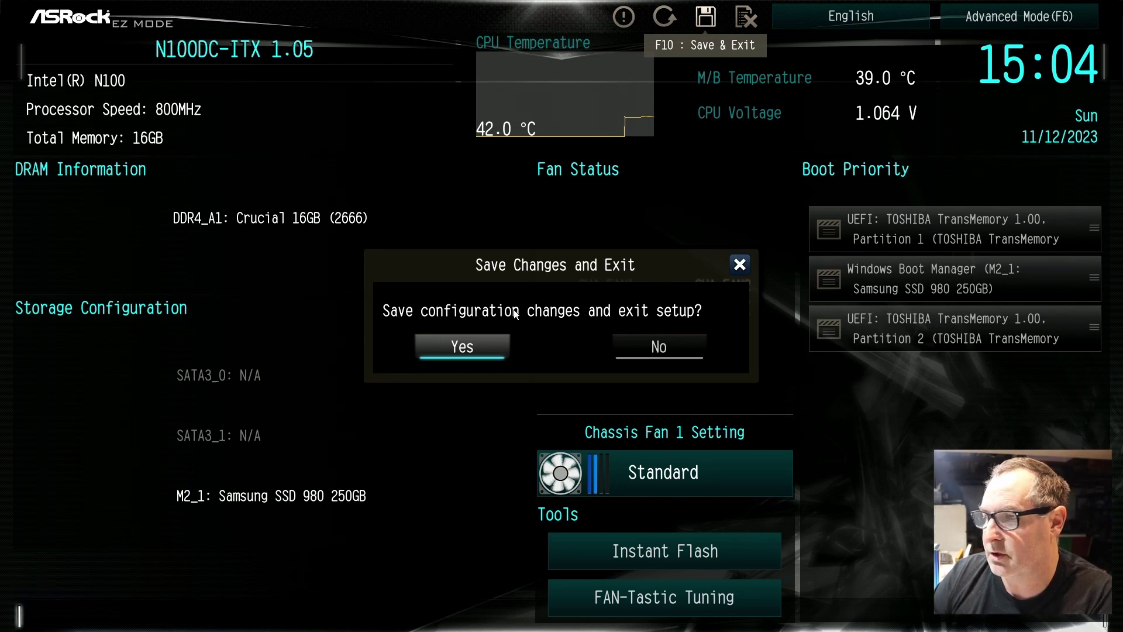
pyautogui.click(459, 347)
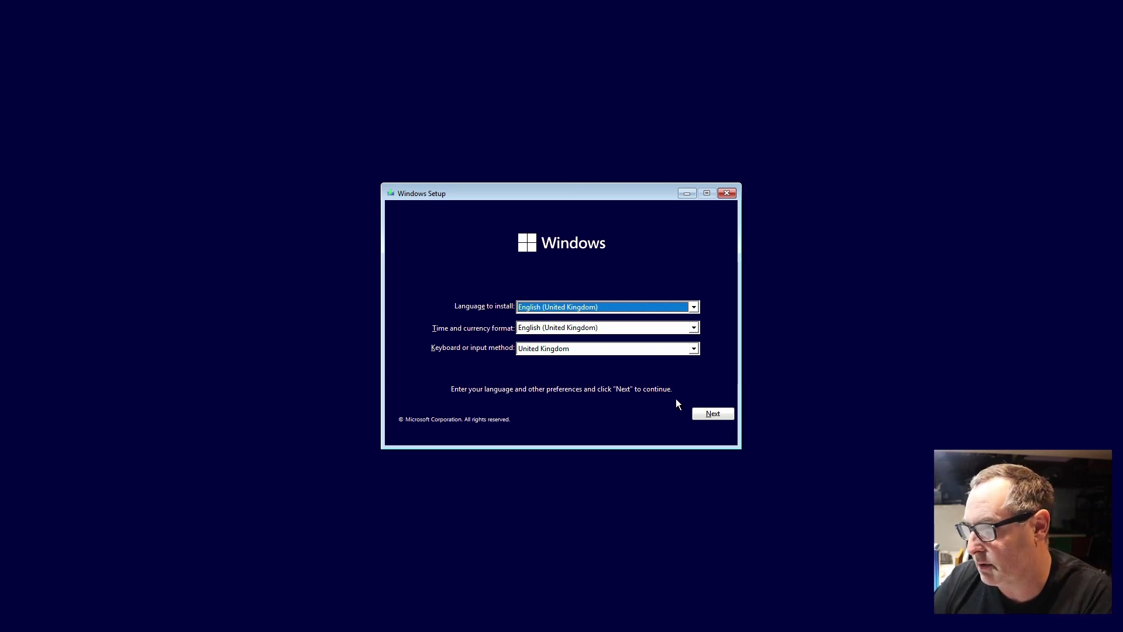
# Start the Windows installation with the English (United Kingdom) settings and continue without a product key.
pyautogui.click(709, 414)
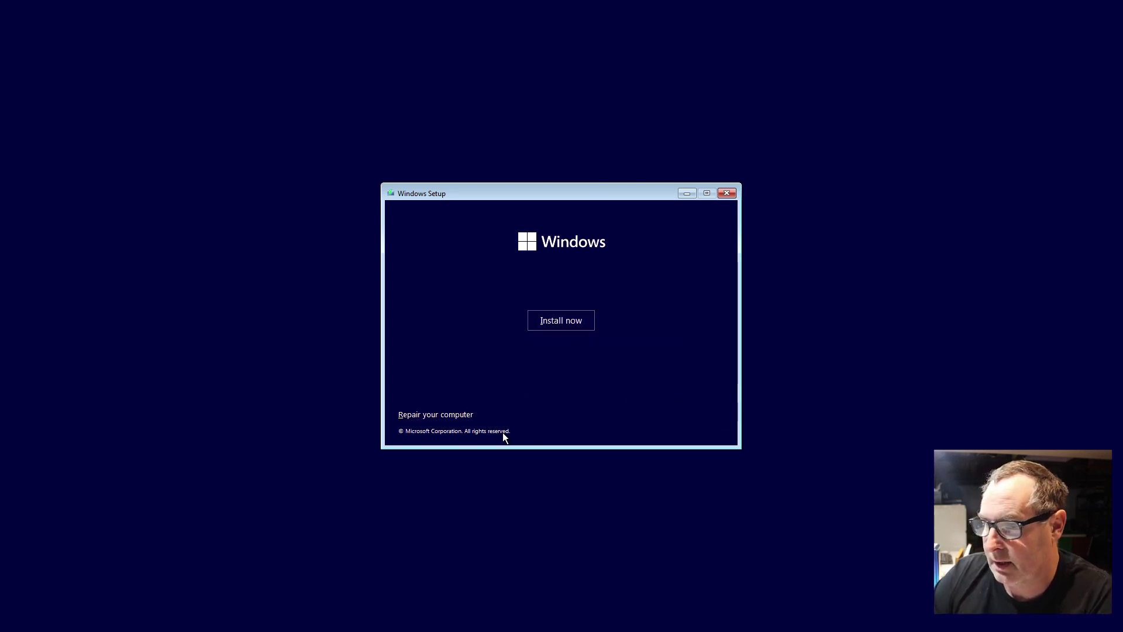
pyautogui.click(556, 319)
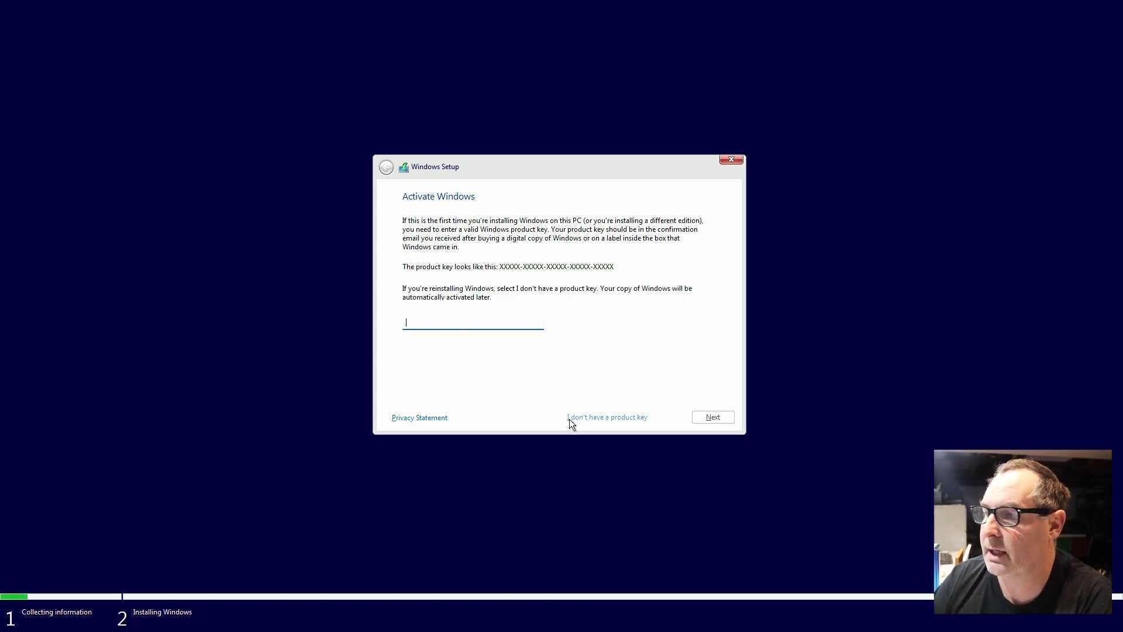
pyautogui.click(623, 418)
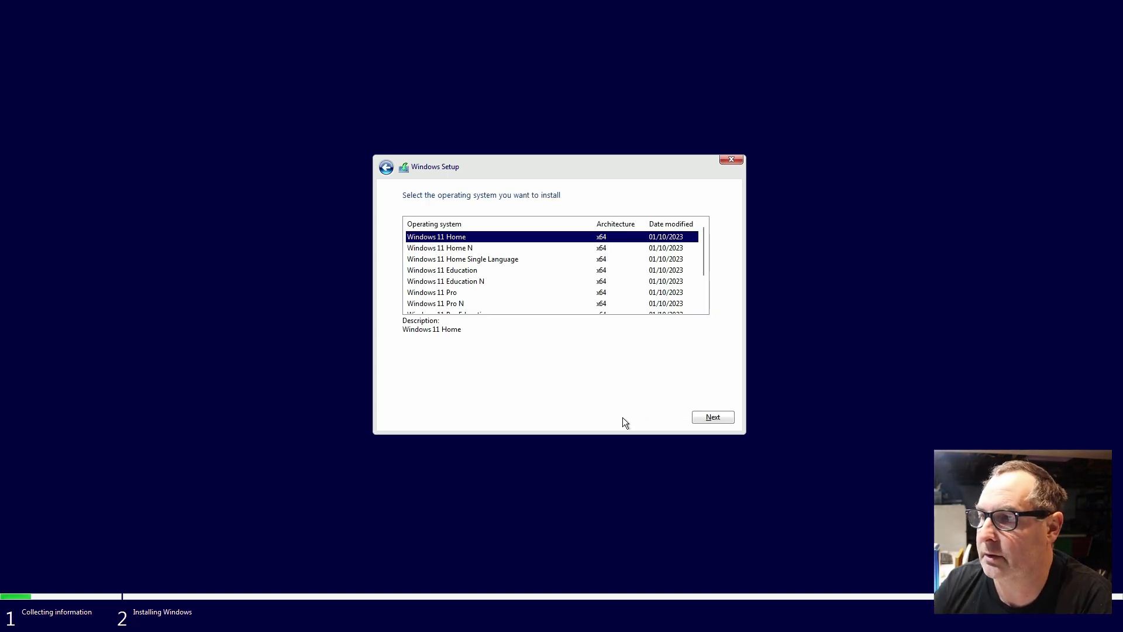
# Choose Windows 11 Pro as the edition to install and accept the Microsoft Software Licence Terms.
pyautogui.click(419, 296)
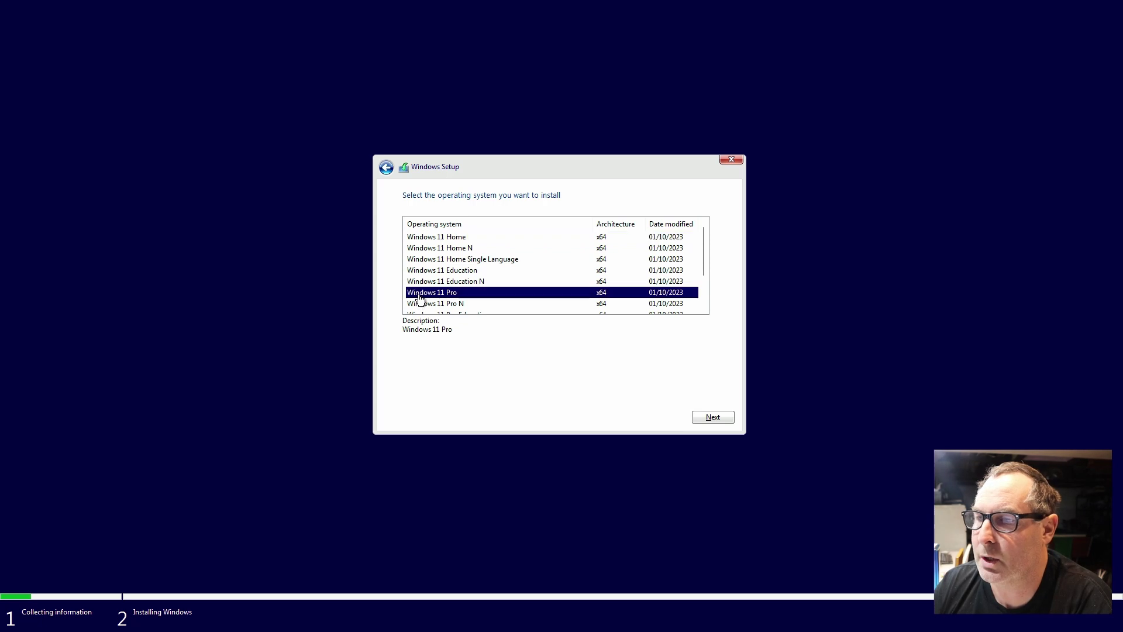
pyautogui.click(715, 416)
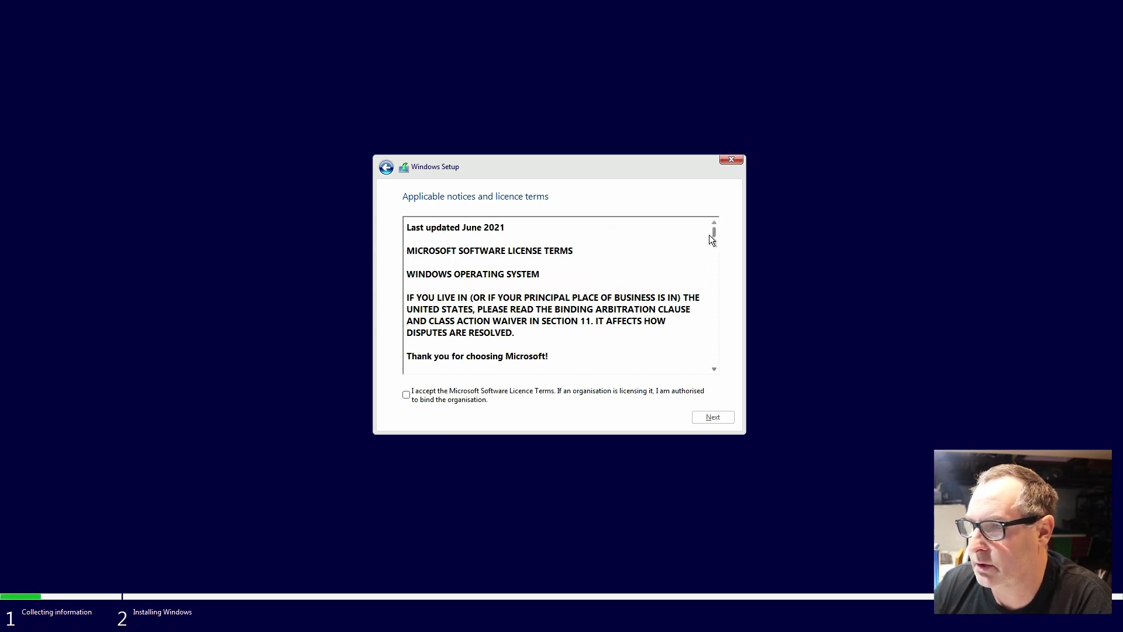
pyautogui.moveTo(715, 233); pyautogui.dragTo(705, 369)
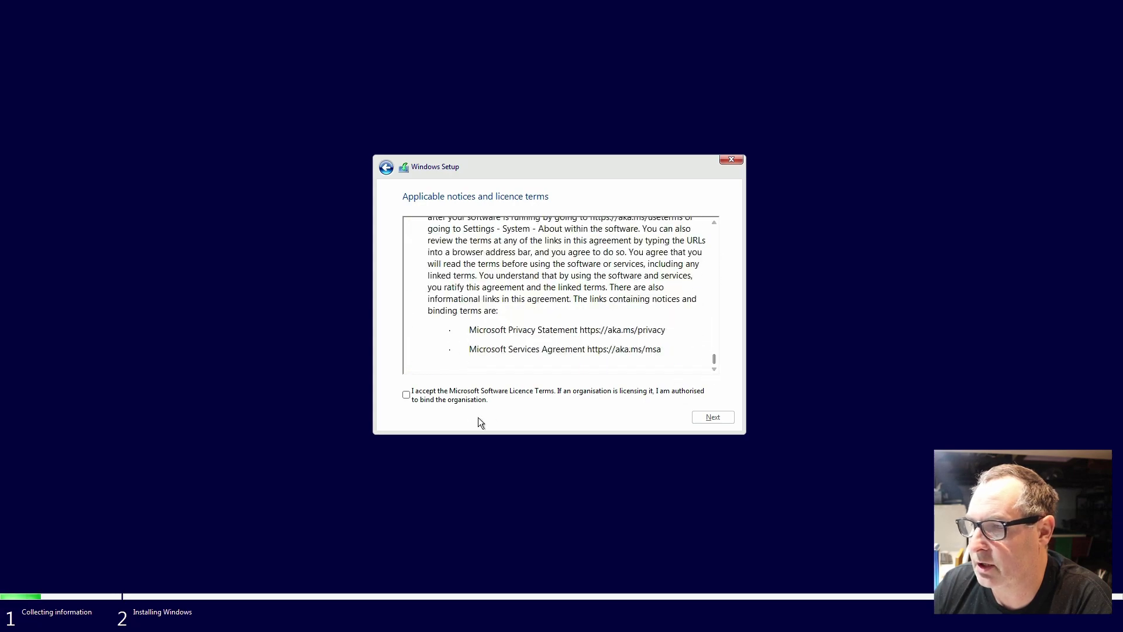
pyautogui.click(407, 395)
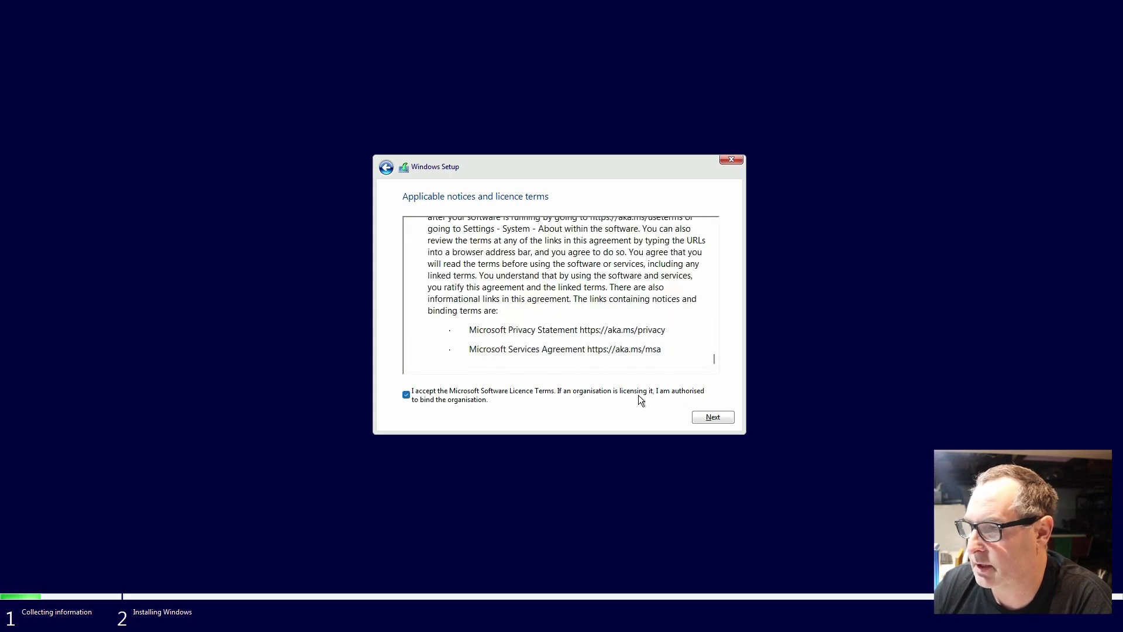
pyautogui.click(705, 417)
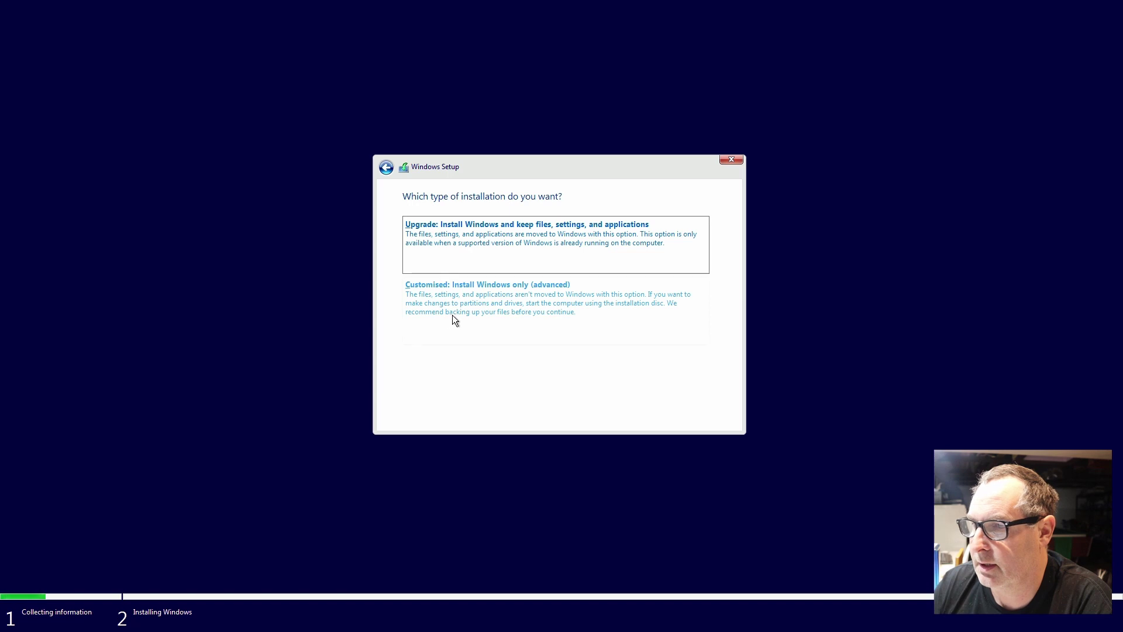
# Choose the customised Windows-only installation and delete the primary partition, Drive 0 Partition 3.
pyautogui.click(464, 293)
pyautogui.click(465, 288)
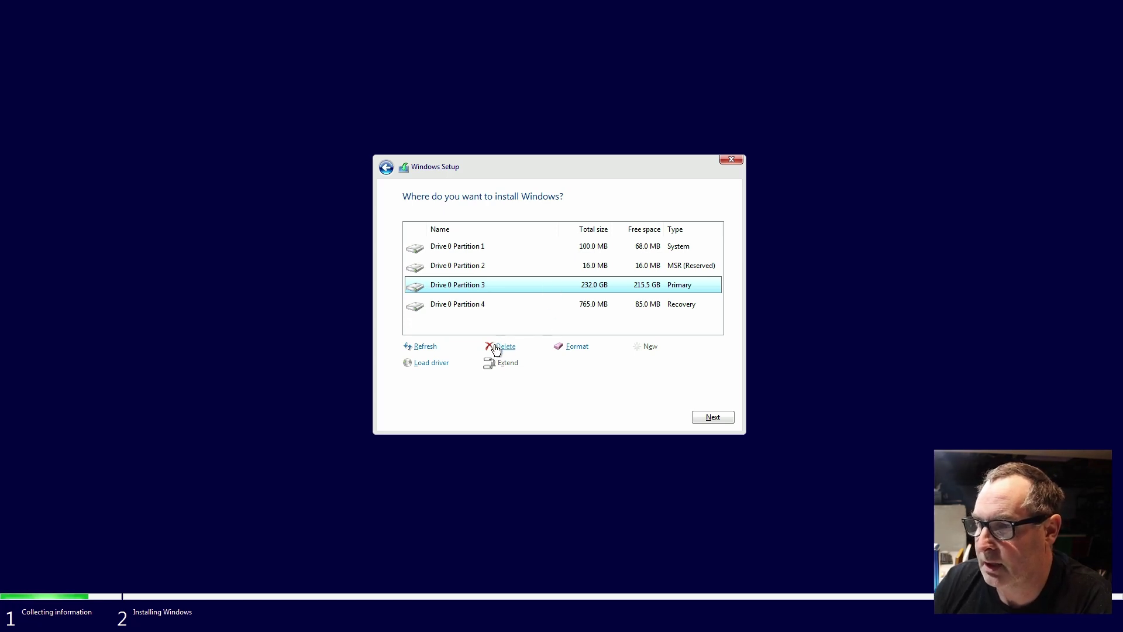
pyautogui.click(500, 346)
pyautogui.click(637, 364)
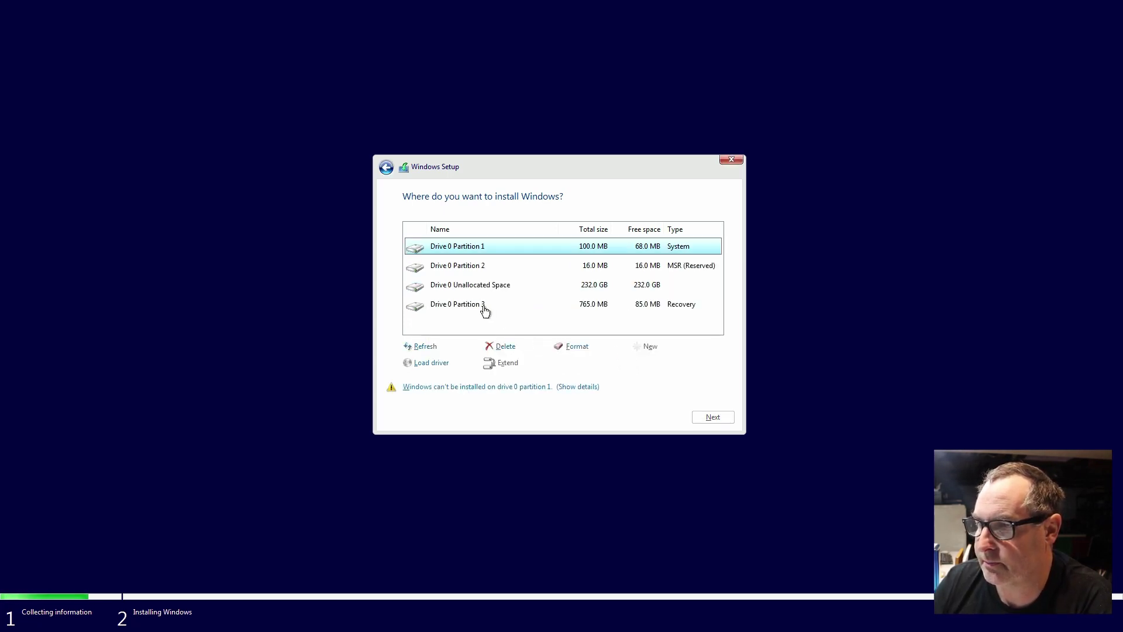
# Delete the remaining recovery, MSR (Reserved) and system partitions on Drive 0.
pyautogui.click(479, 307)
pyautogui.click(502, 346)
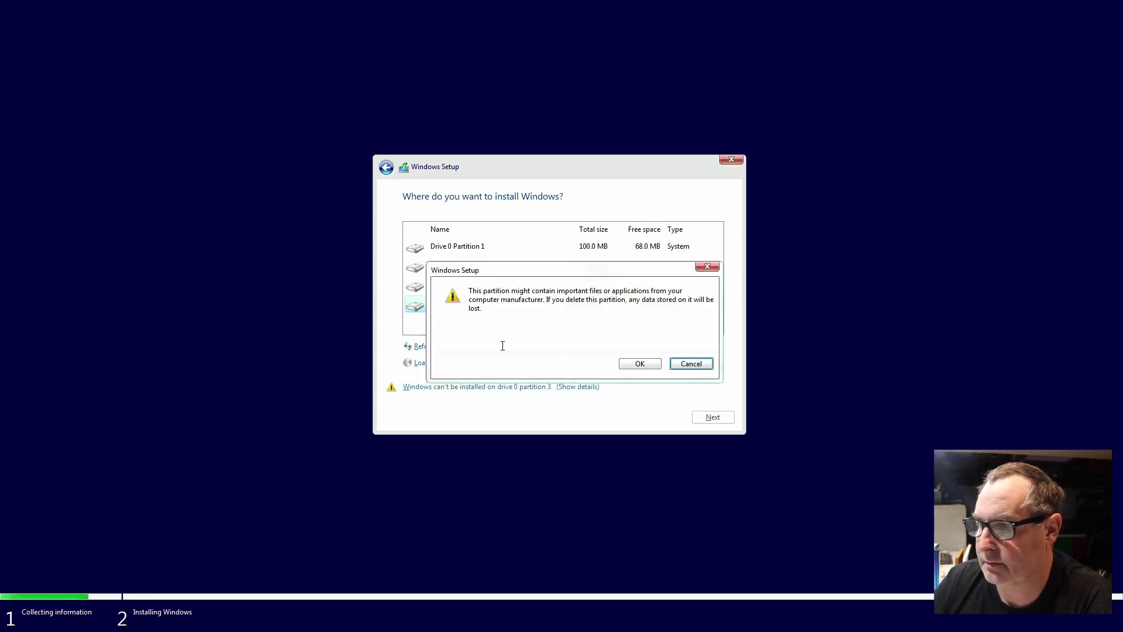
pyautogui.click(641, 364)
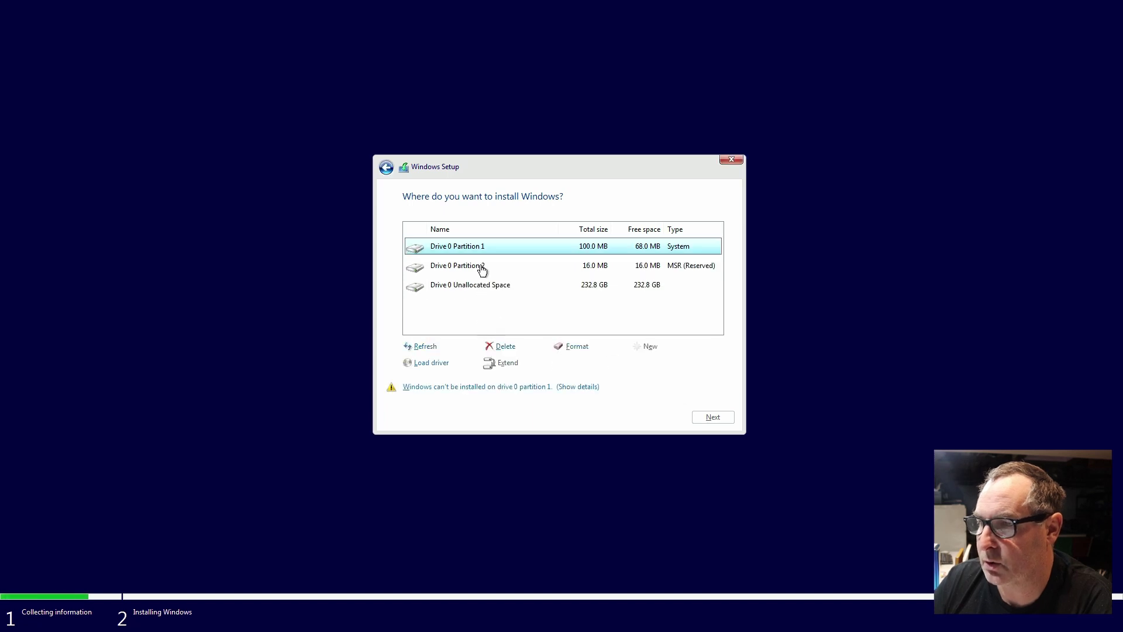
pyautogui.click(475, 287)
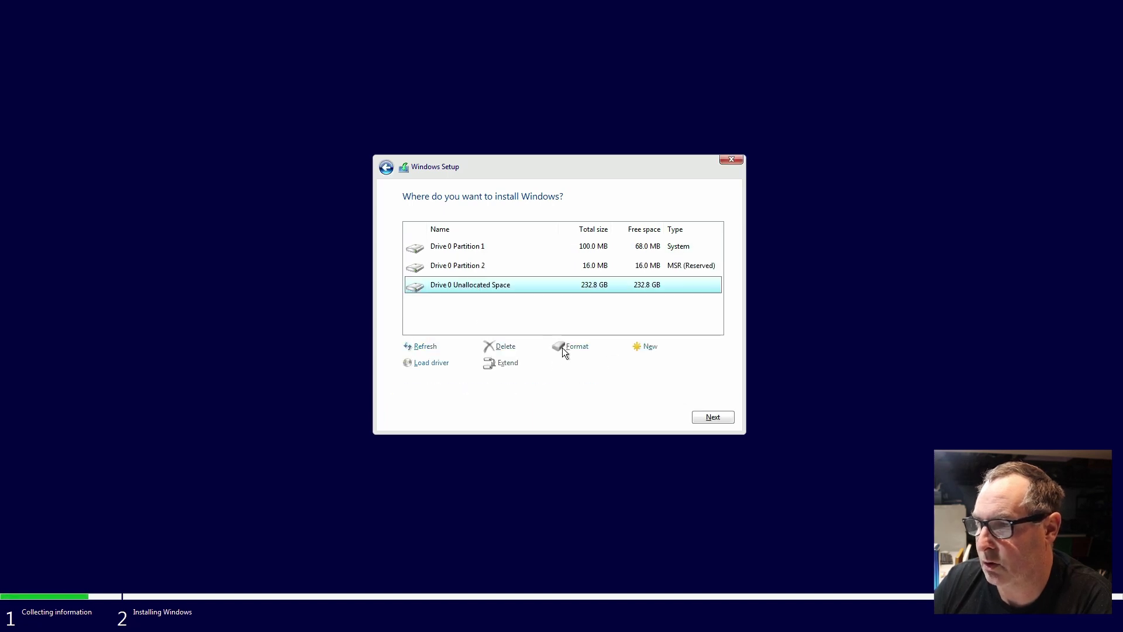
pyautogui.click(481, 270)
pyautogui.click(505, 346)
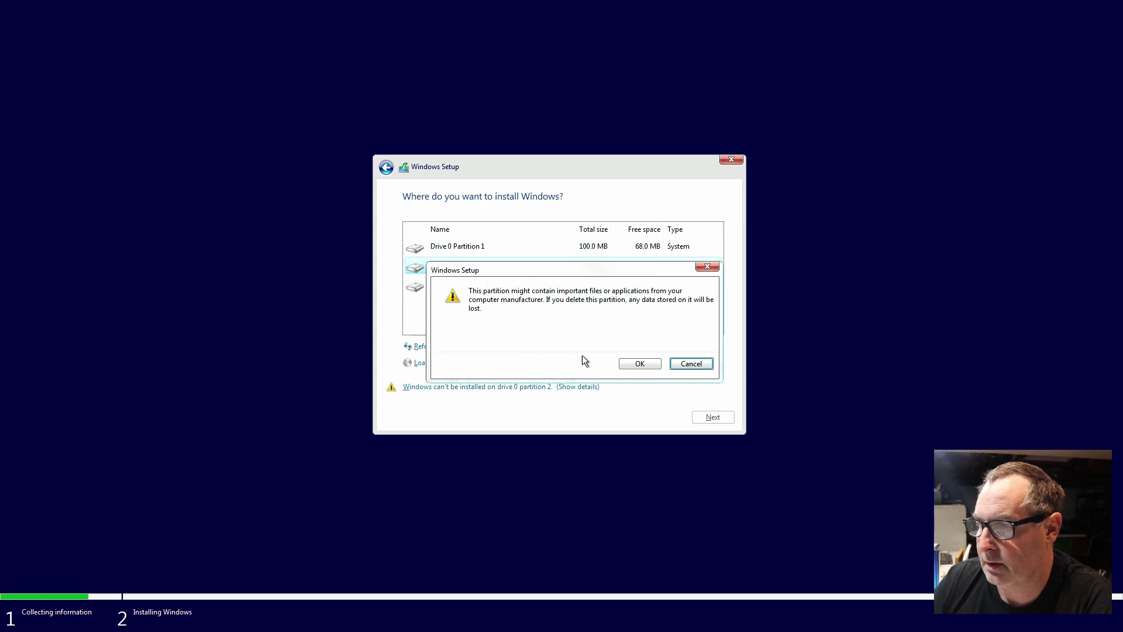
pyautogui.click(631, 363)
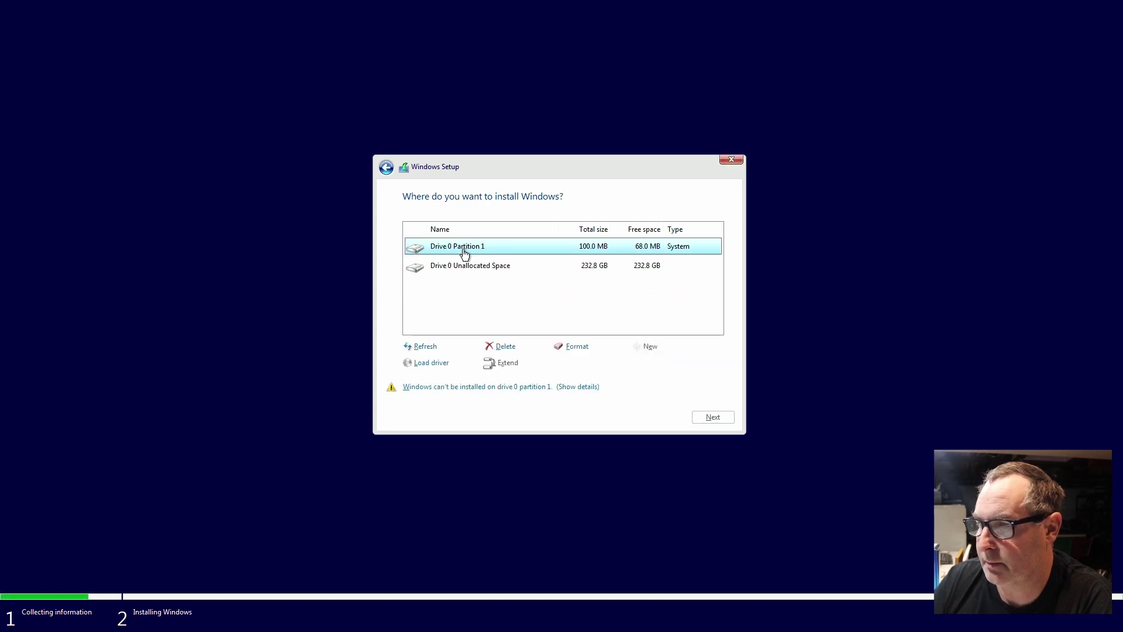
pyautogui.click(504, 346)
pyautogui.click(641, 363)
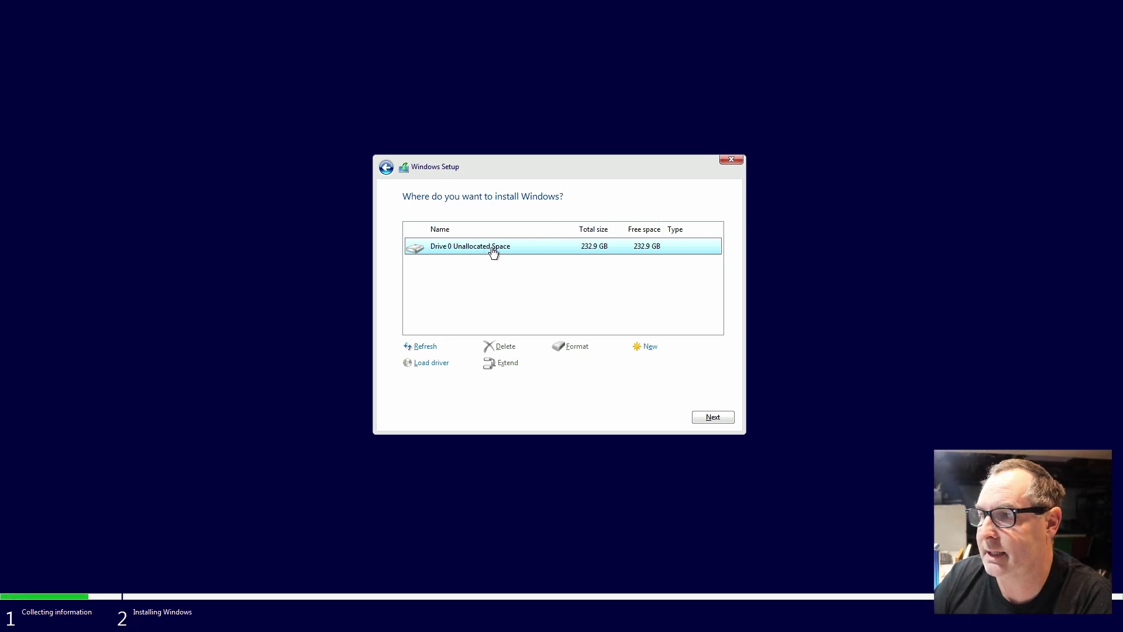
# Create a new 238475 MB partition from the unallocated space on Drive 0, accepting the additional system partitions.
pyautogui.click(651, 348)
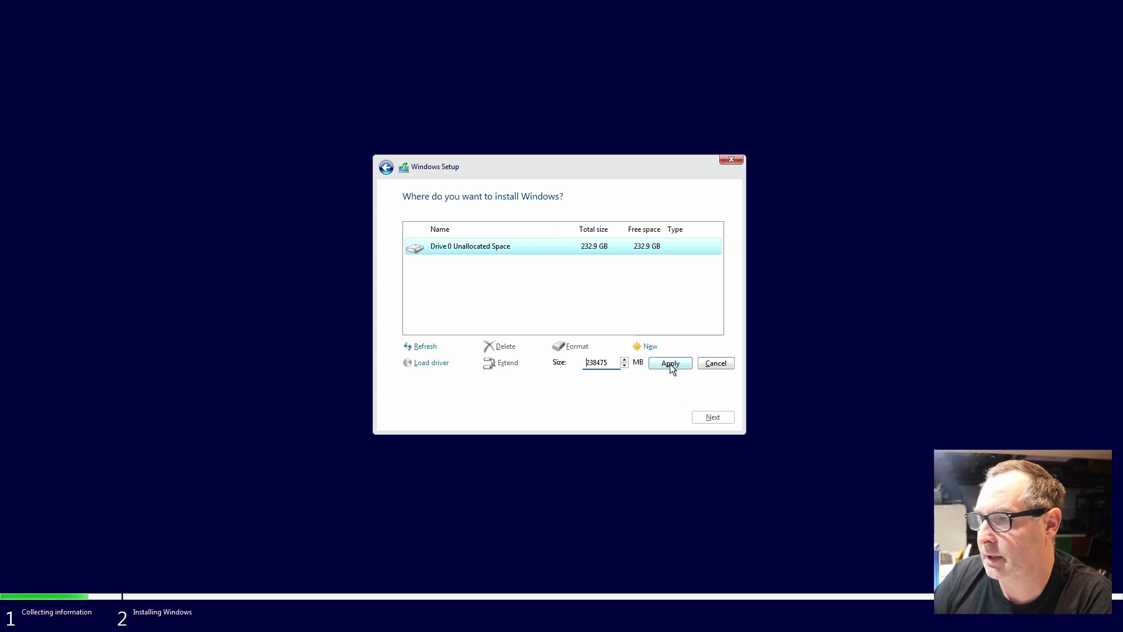
pyautogui.click(670, 364)
pyautogui.click(640, 363)
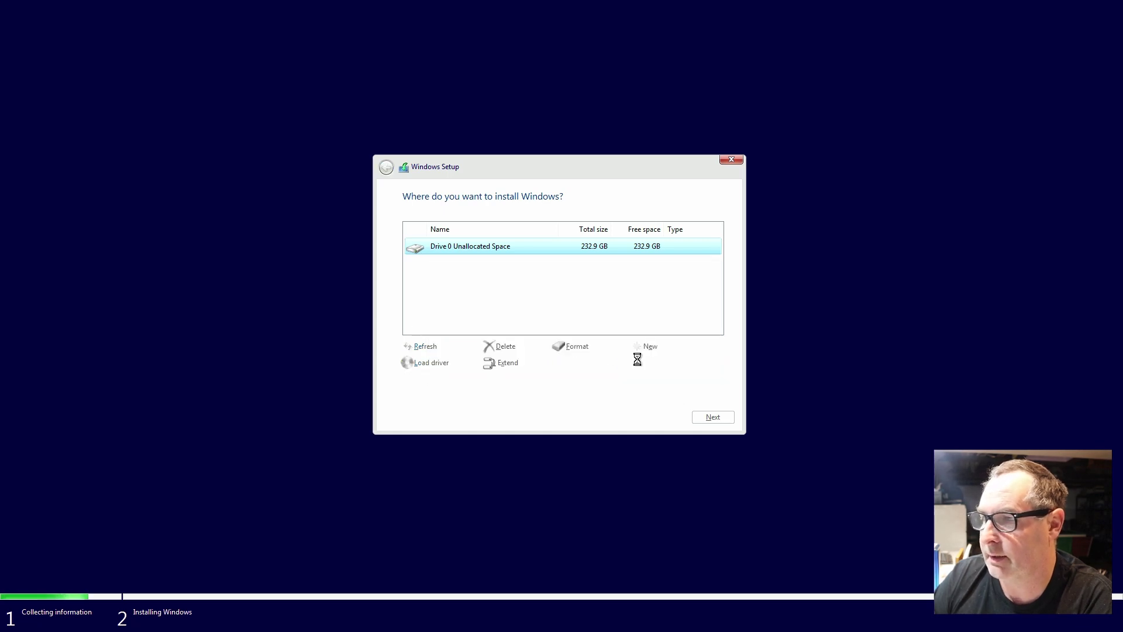
# Format the new primary partition, Drive 0 Partition 3, and start installing Windows on it.
pyautogui.click(557, 292)
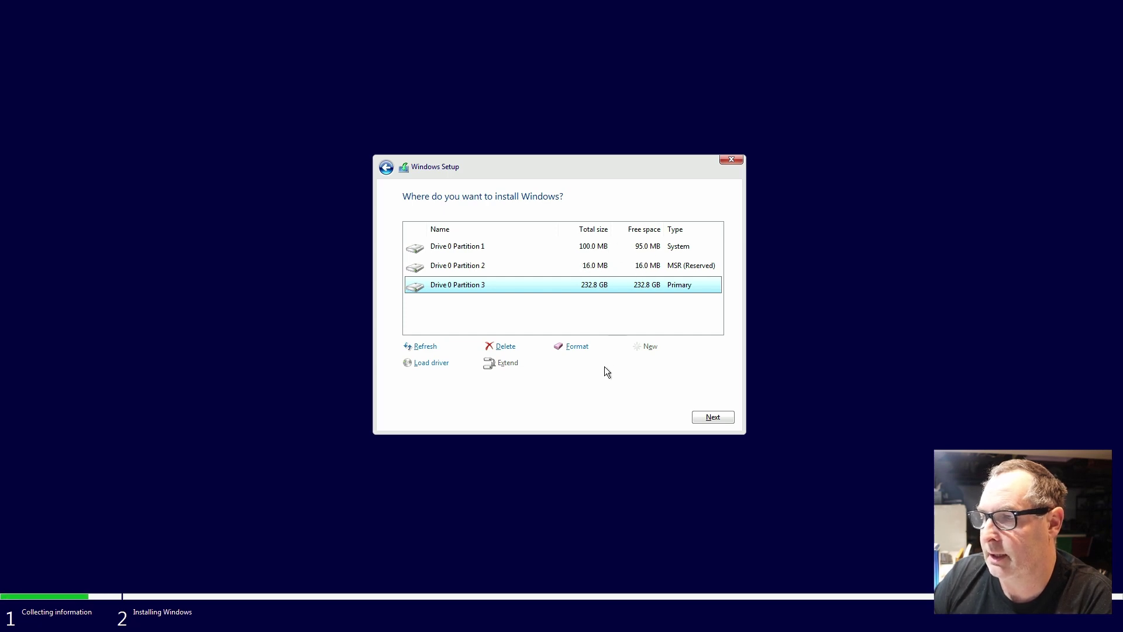
pyautogui.click(576, 347)
pyautogui.click(637, 364)
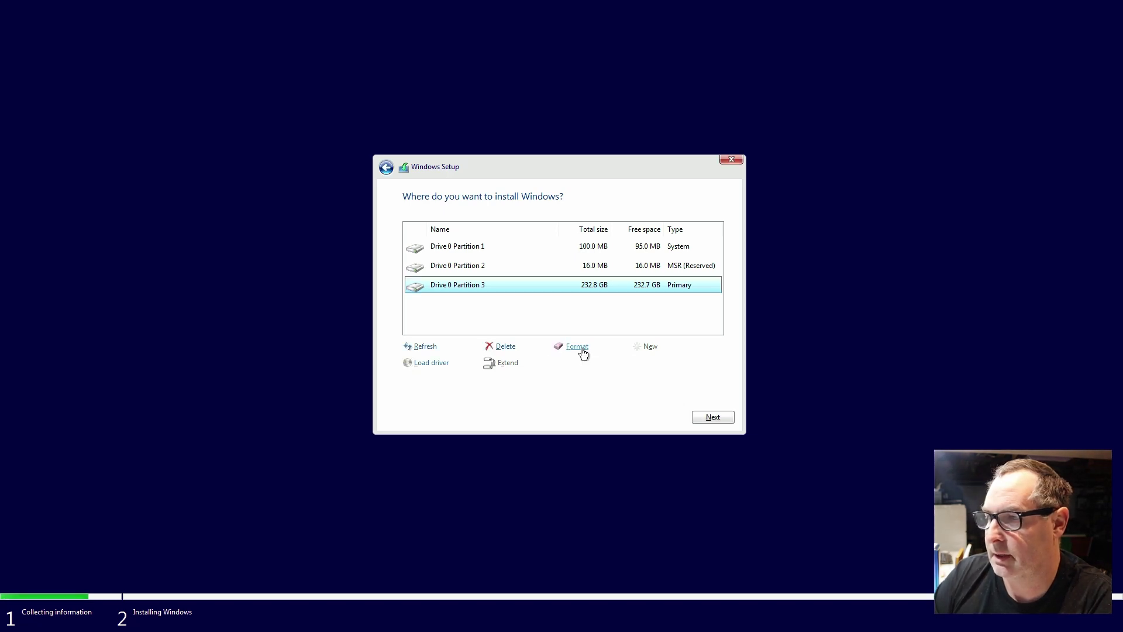
pyautogui.click(711, 417)
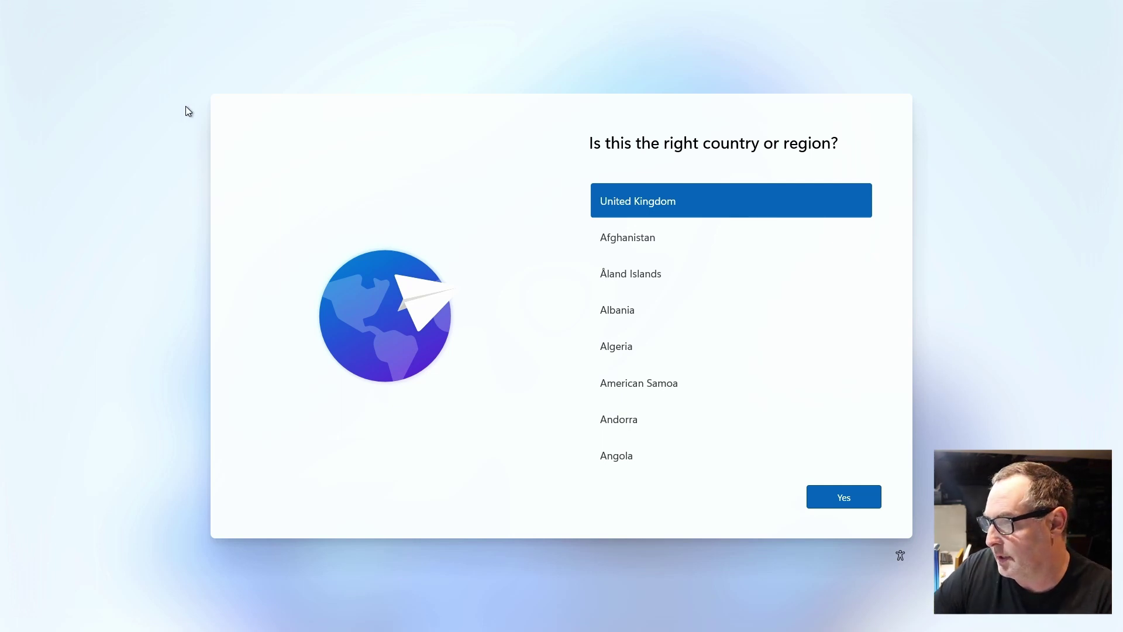
# Set the region to United Kingdom and the keyboard layout to US, without adding a second layout.
pyautogui.click(843, 501)
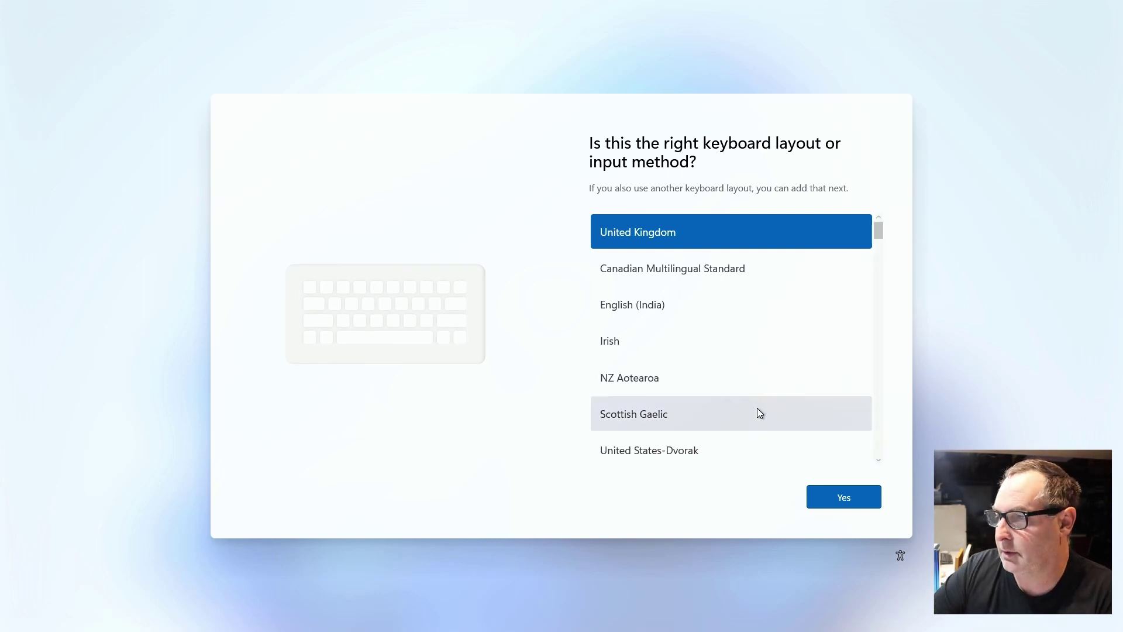
pyautogui.scroll(-2, 734, 361)
pyautogui.scroll(-3, 734, 364)
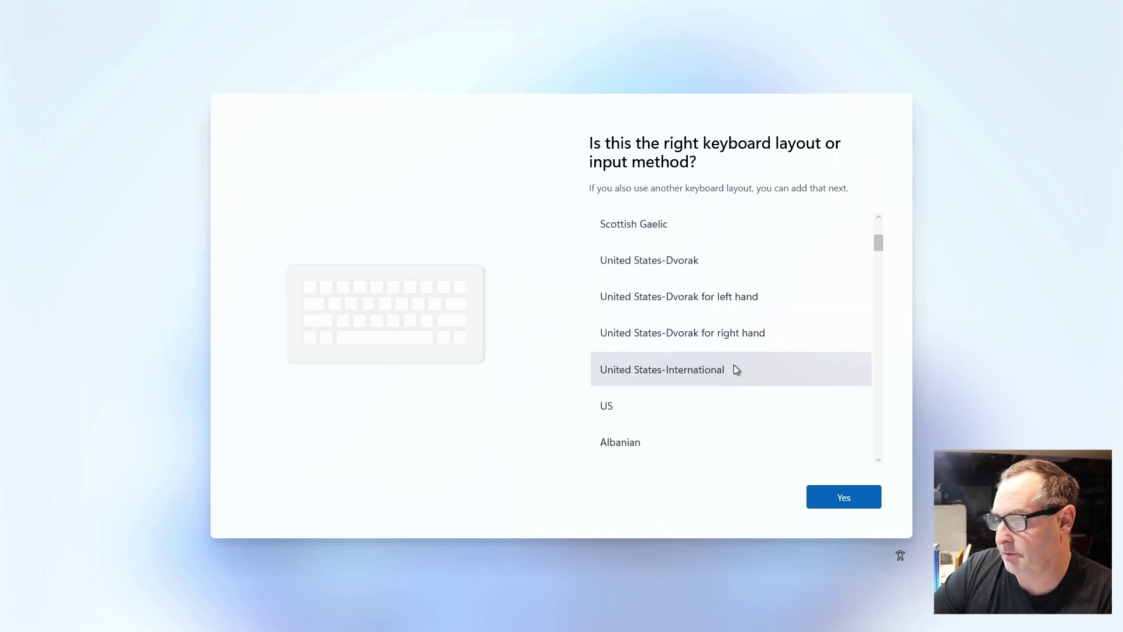
pyautogui.click(613, 332)
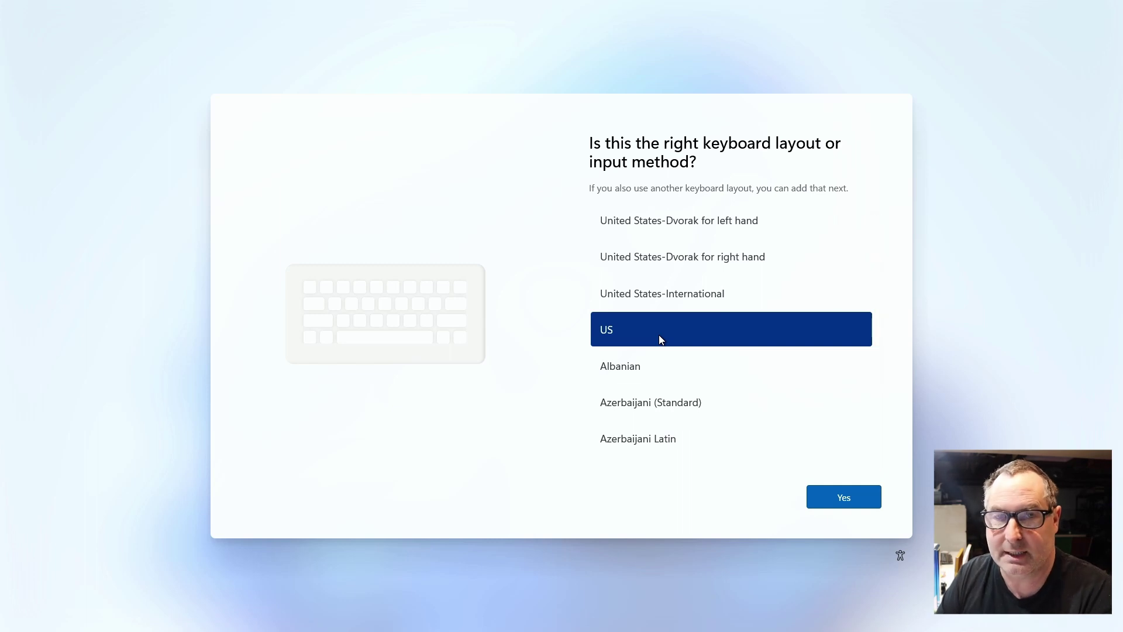
pyautogui.click(840, 497)
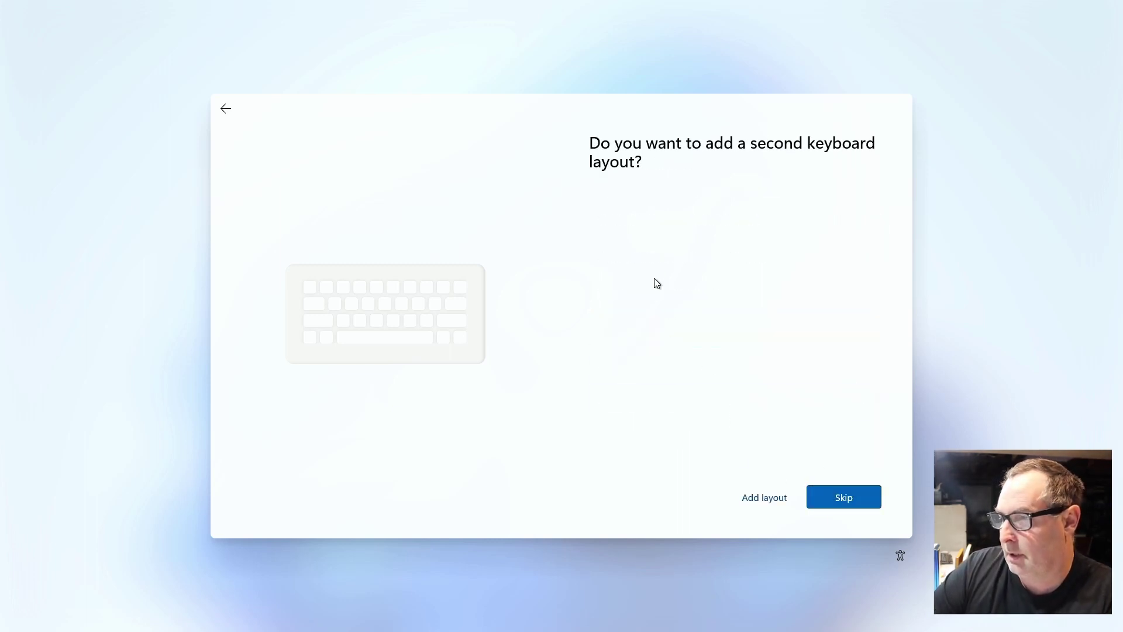
pyautogui.click(843, 500)
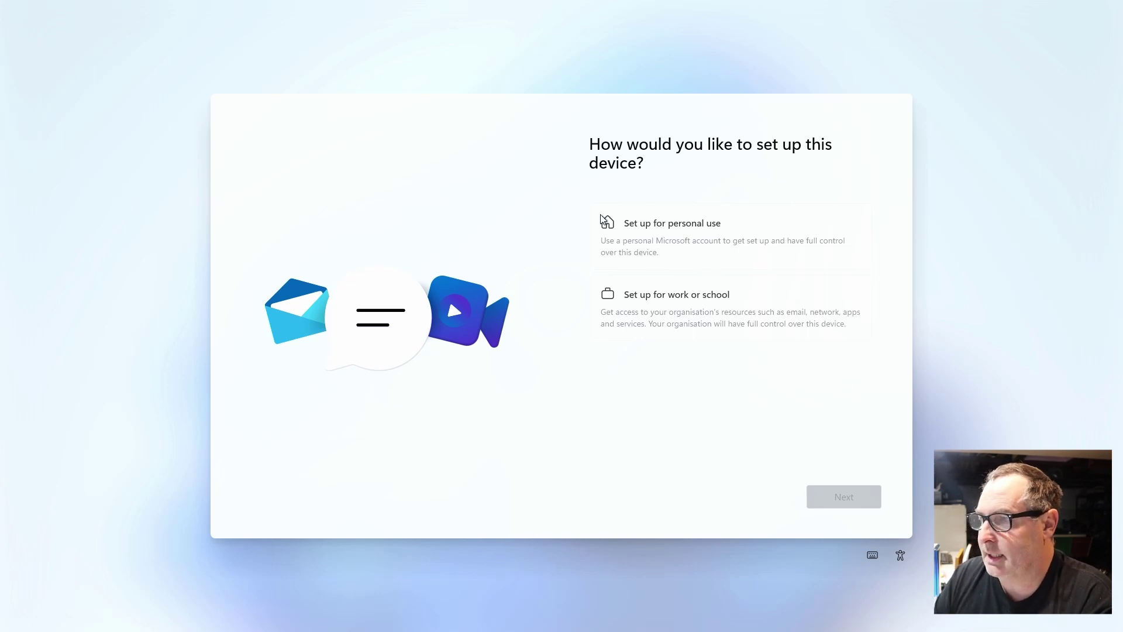
# Set up the device for personal use.
pyautogui.click(691, 223)
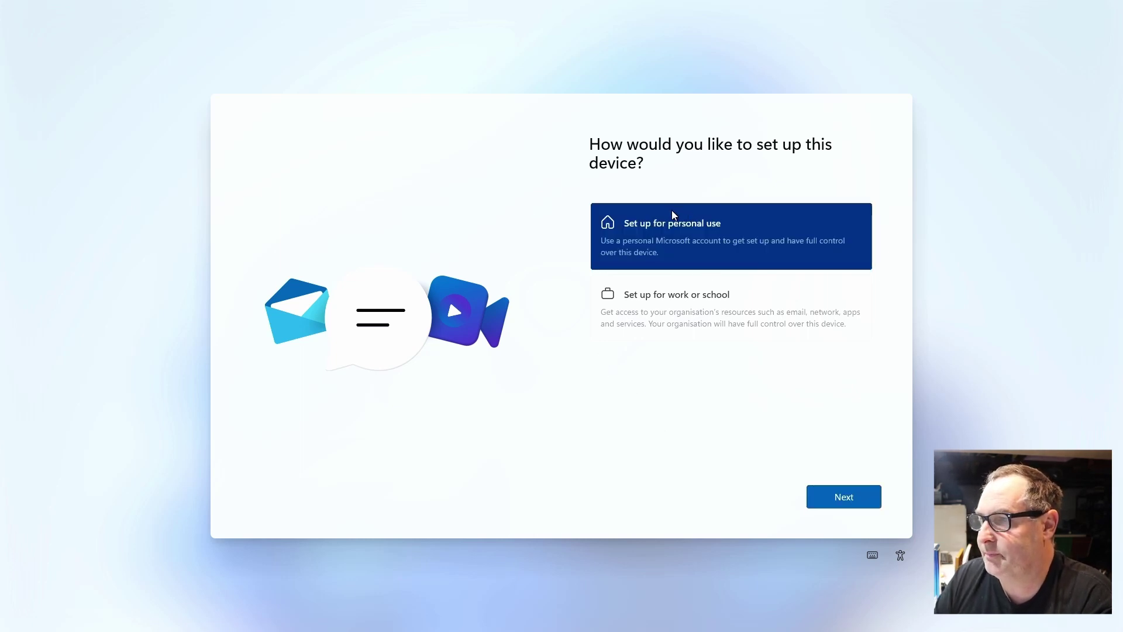
pyautogui.click(846, 498)
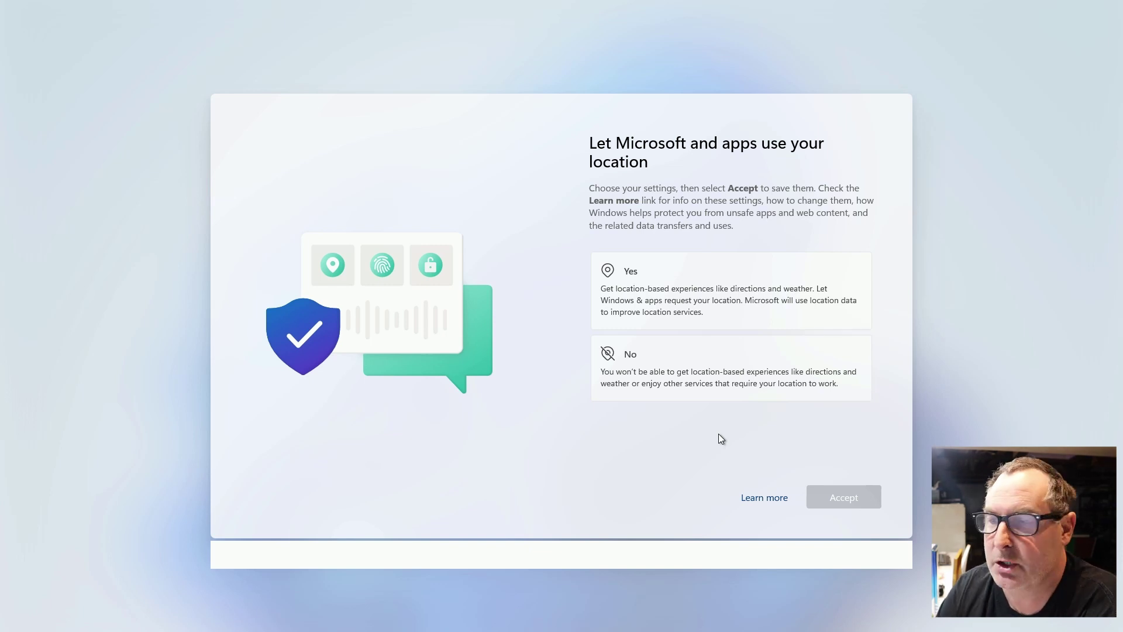
# Decline location access for Microsoft and apps, and decline Find my device.
pyautogui.click(656, 371)
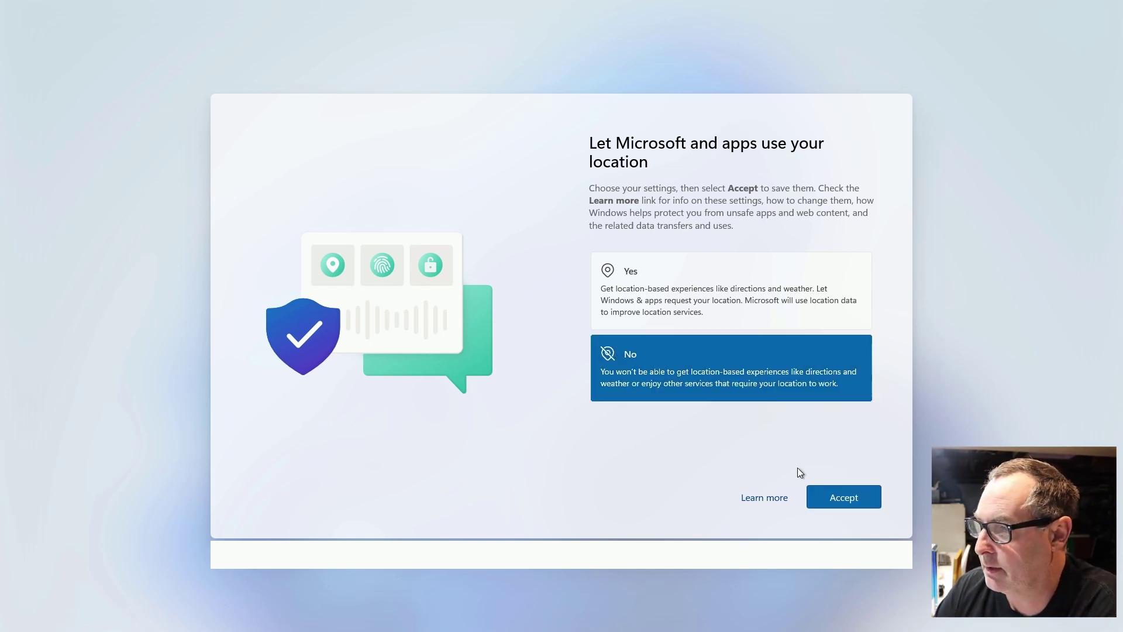
pyautogui.click(826, 496)
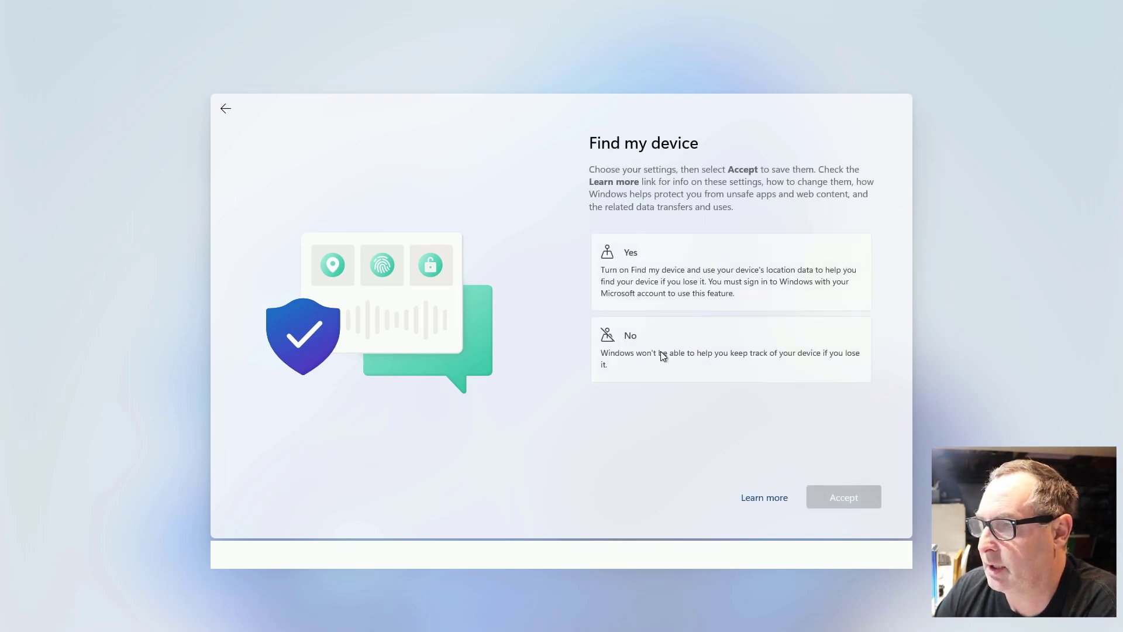
pyautogui.click(712, 351)
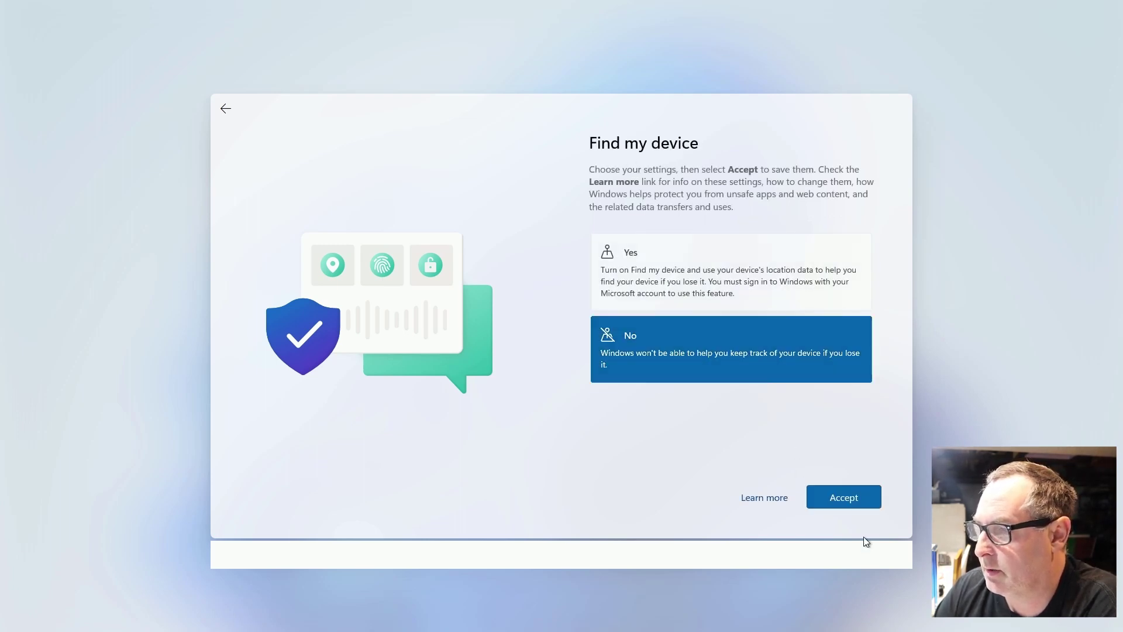
pyautogui.click(847, 500)
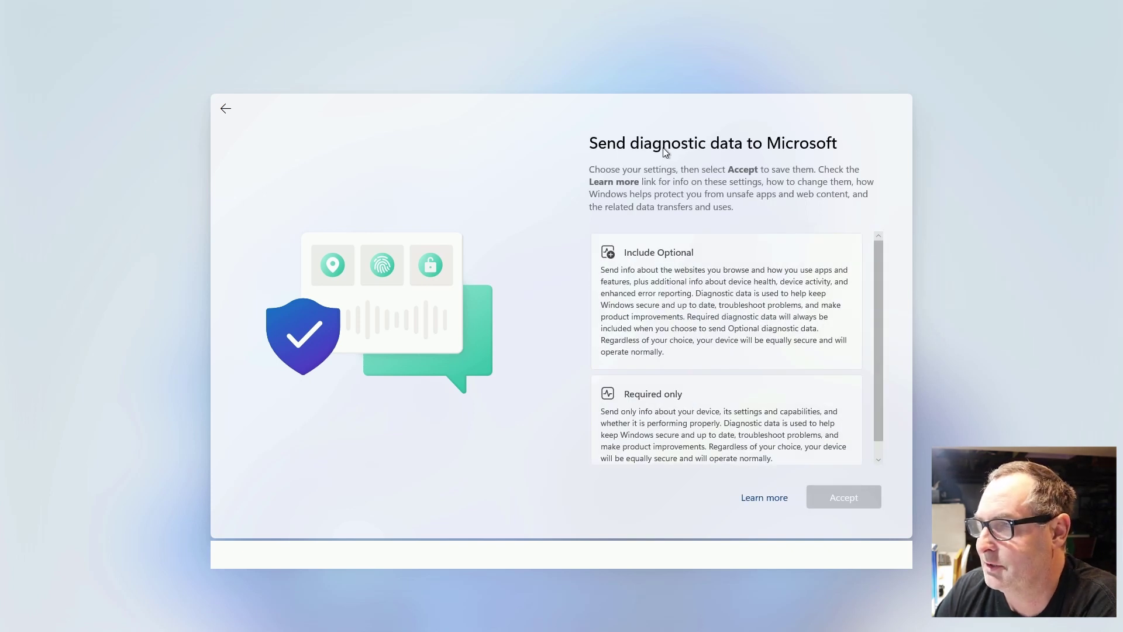
# Limit the diagnostic data sent to Microsoft to Required only, and decline Improve inking & typing.
pyautogui.scroll(-1, 717, 304)
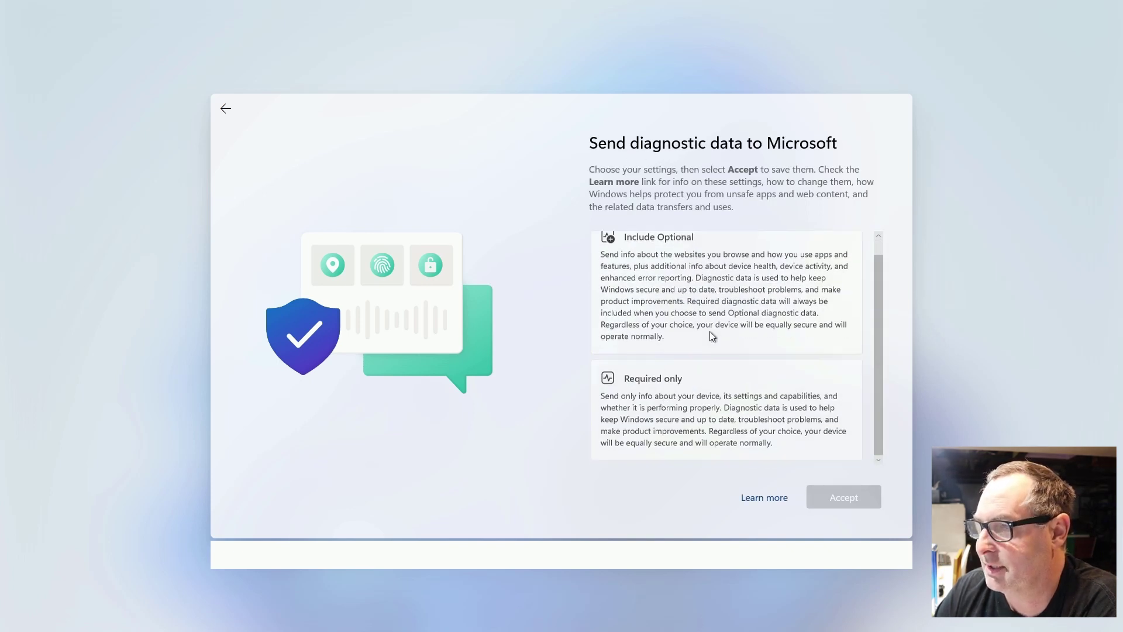
pyautogui.click(690, 413)
pyautogui.click(835, 498)
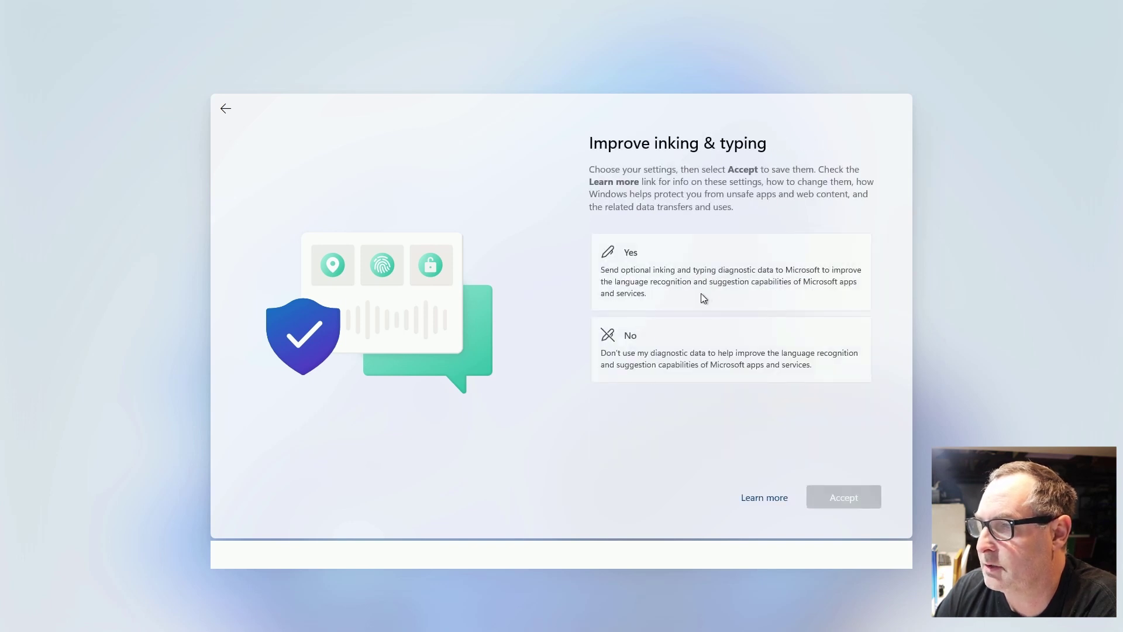
pyautogui.click(681, 357)
pyautogui.click(828, 493)
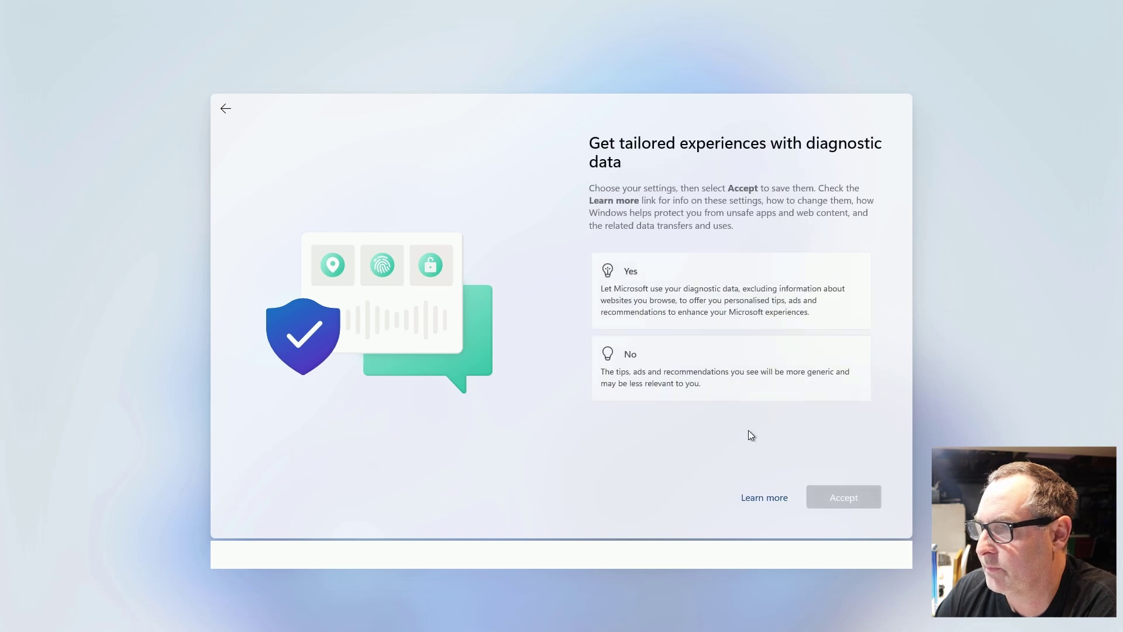
# Decline tailored experiences with diagnostic data and the use of the advertising ID by apps.
pyautogui.click(676, 369)
pyautogui.click(821, 493)
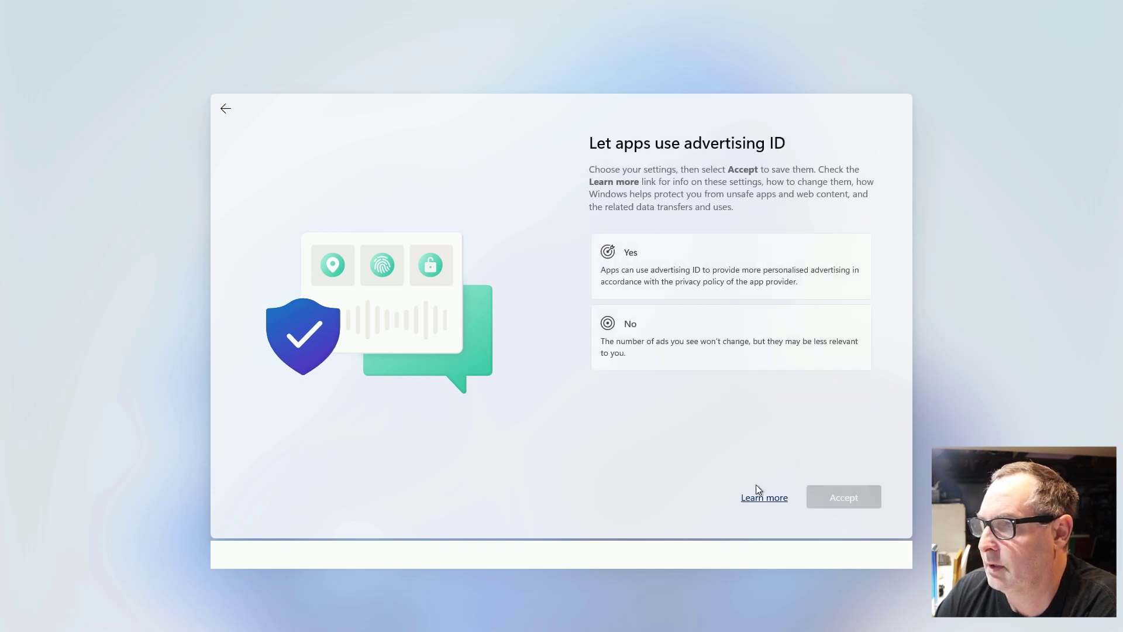
pyautogui.click(676, 331)
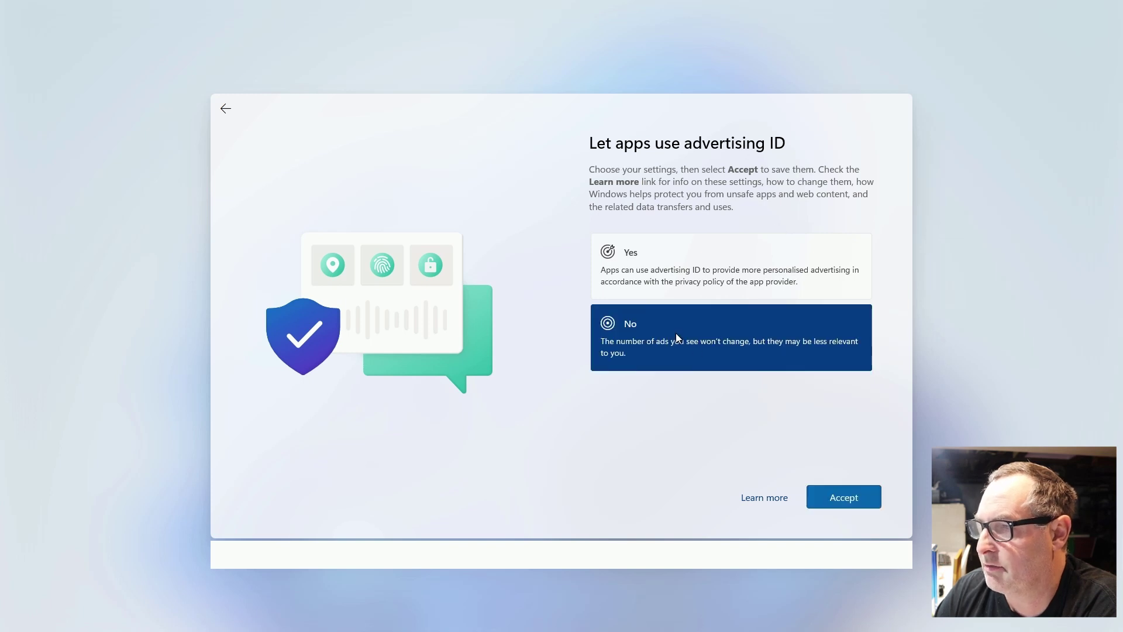
pyautogui.click(833, 497)
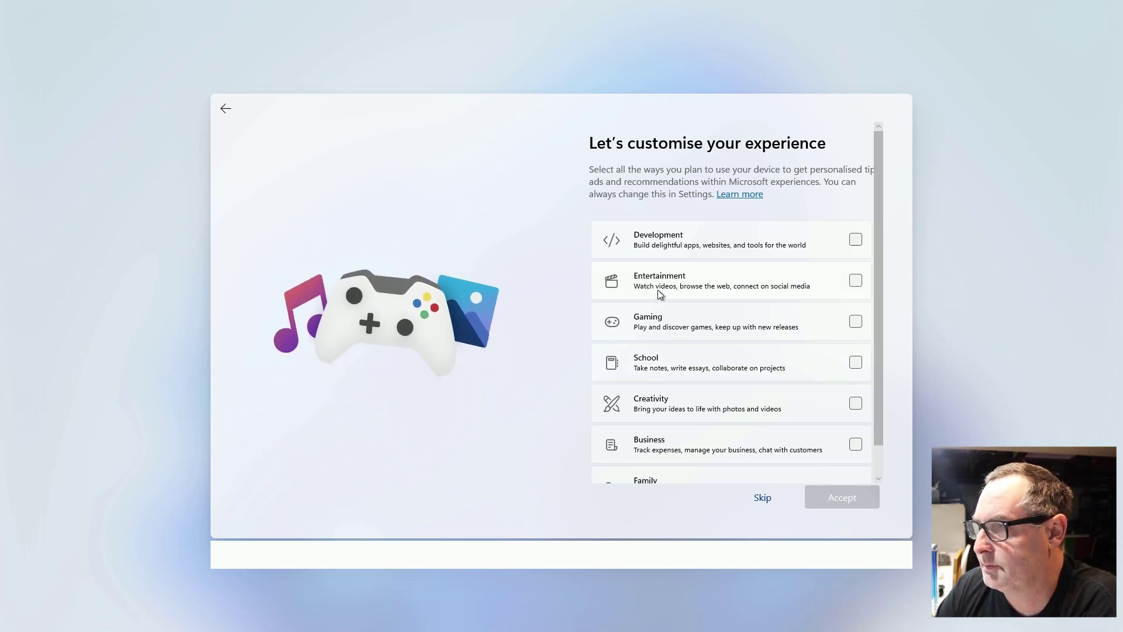
# Select Development, Entertainment, Gaming, School, Creativity, Business and Family as the planned device uses, and accept them.
pyautogui.scroll(-1, 772, 292)
pyautogui.scroll(1, 762, 359)
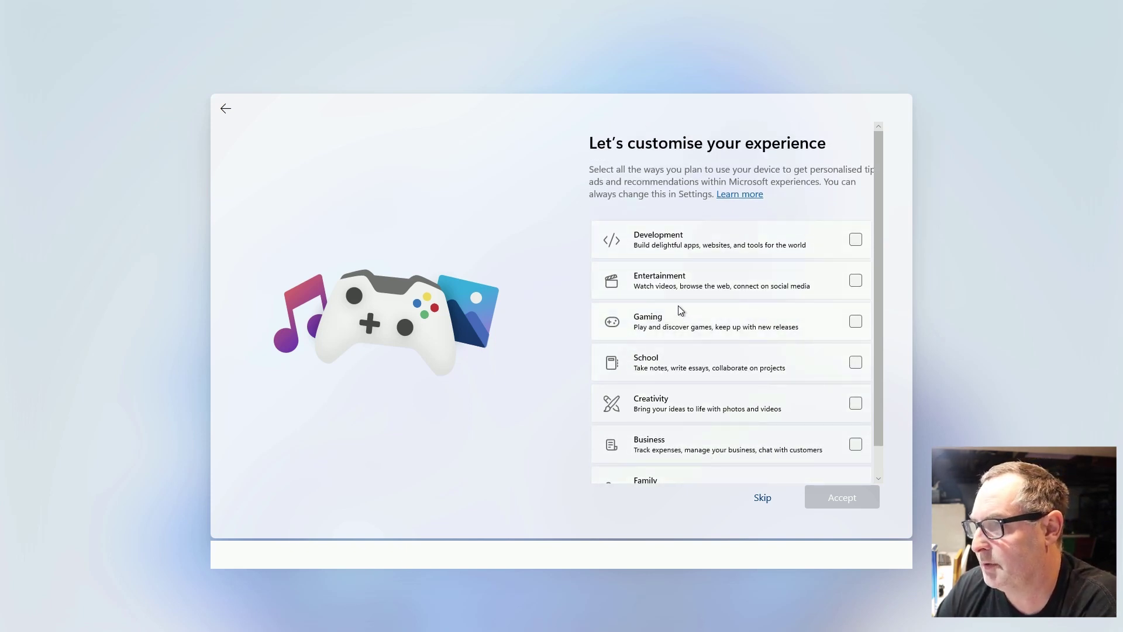
pyautogui.scroll(-1, 823, 283)
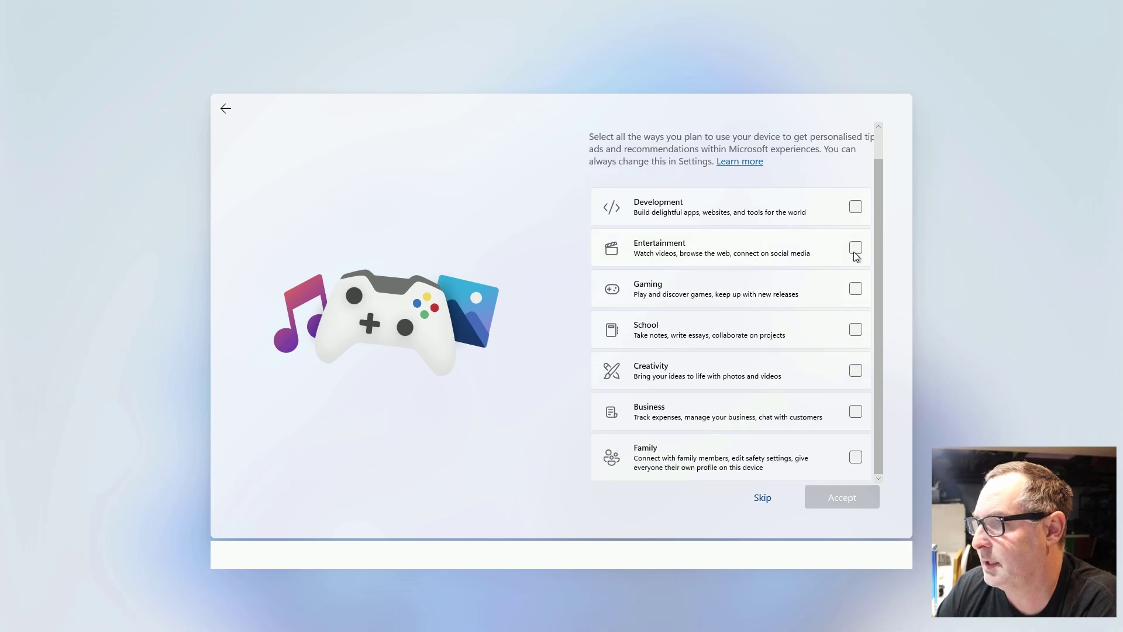
pyautogui.click(856, 248)
pyautogui.click(860, 287)
pyautogui.click(858, 333)
pyautogui.click(854, 331)
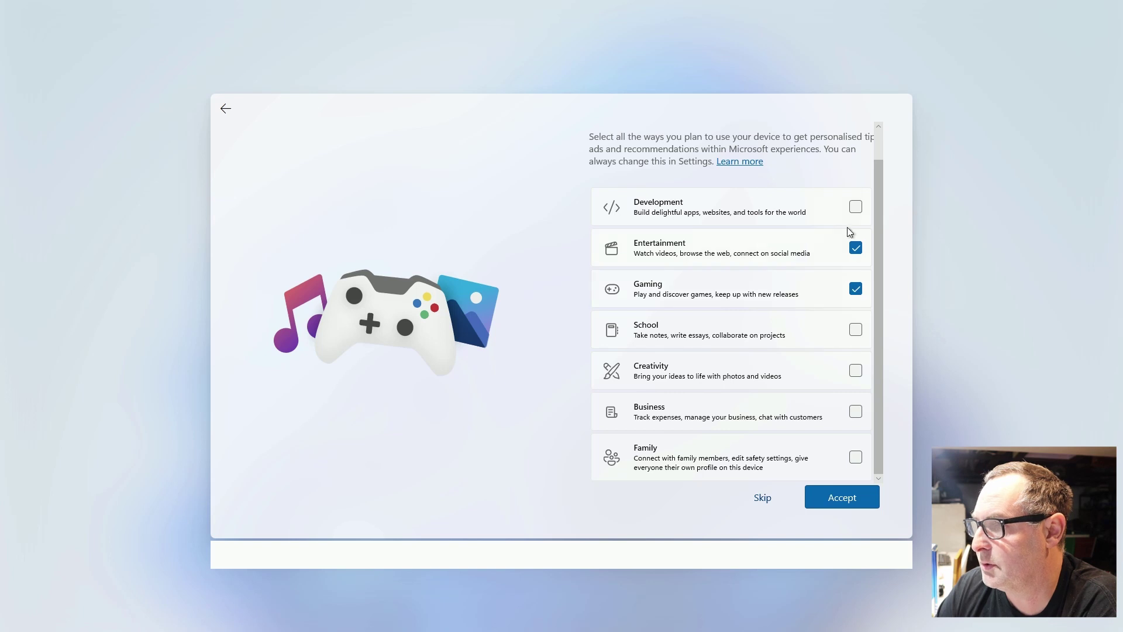
pyautogui.click(856, 208)
pyautogui.click(855, 330)
pyautogui.click(856, 371)
pyautogui.click(856, 412)
pyautogui.click(856, 458)
pyautogui.click(847, 498)
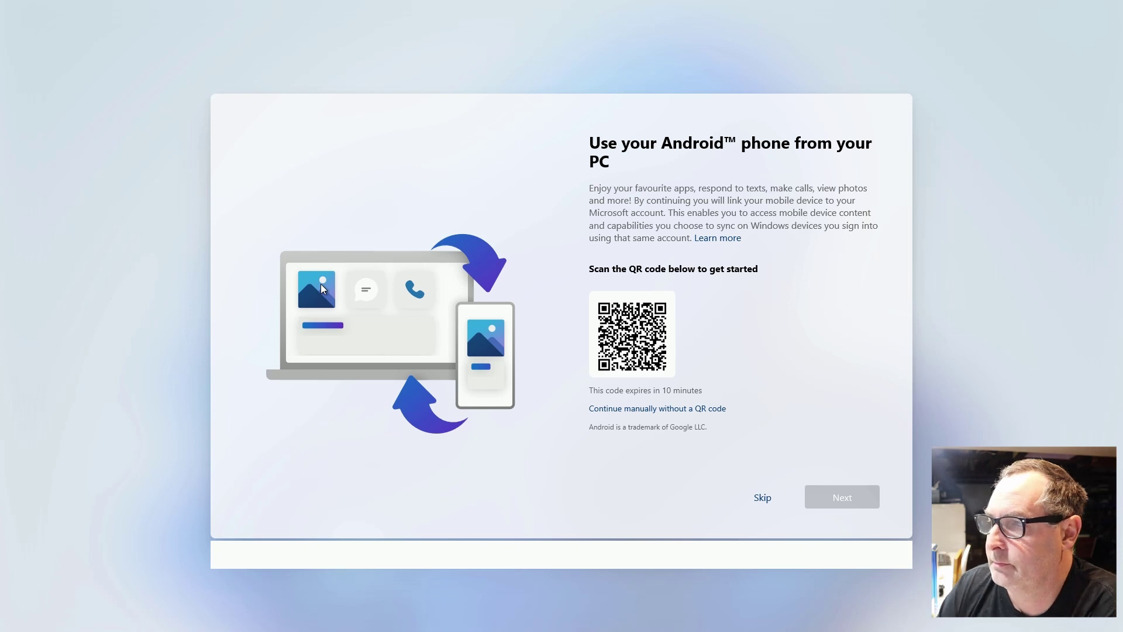
# Finish setup by declining Android phone linking, OneDrive backup (only save files to this PC) and the PC Game Pass offer.
pyautogui.click(763, 499)
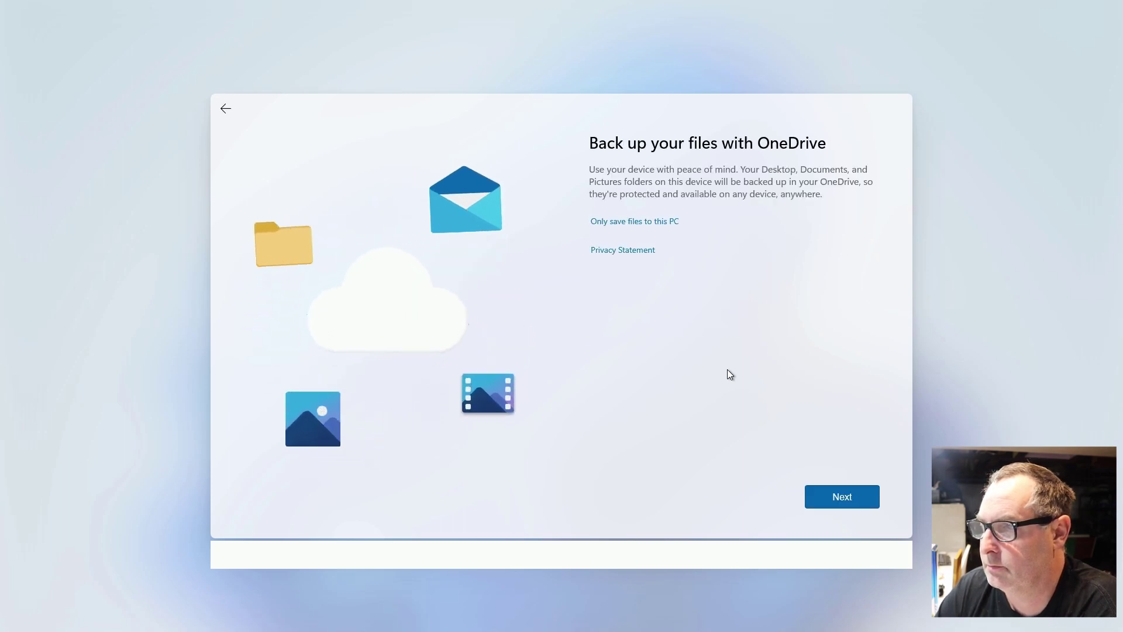
pyautogui.click(650, 225)
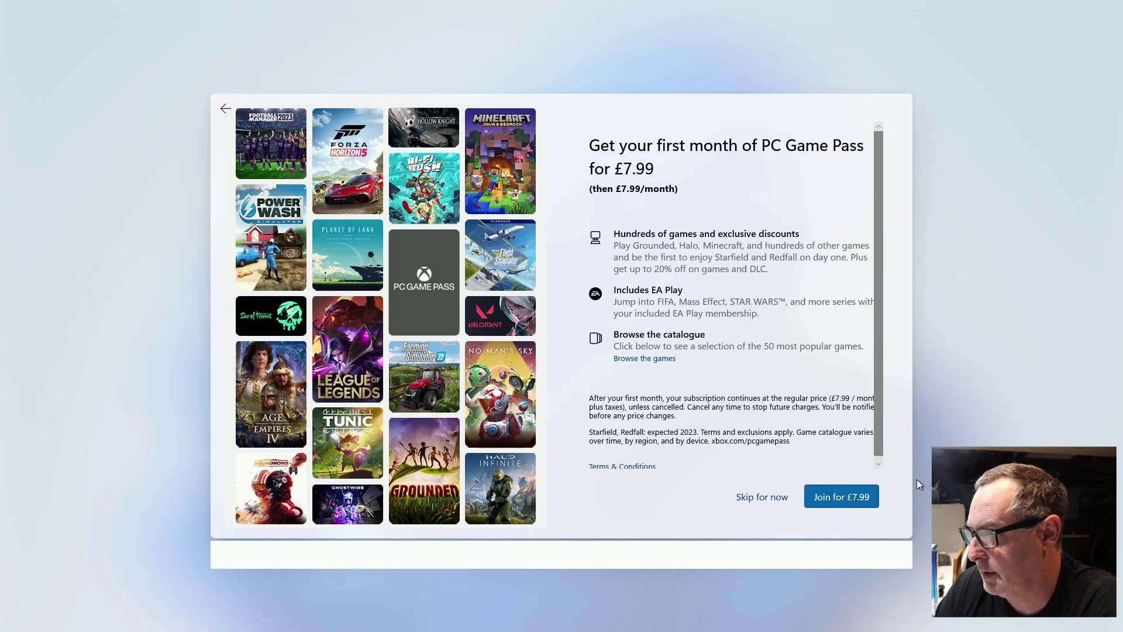
pyautogui.click(762, 497)
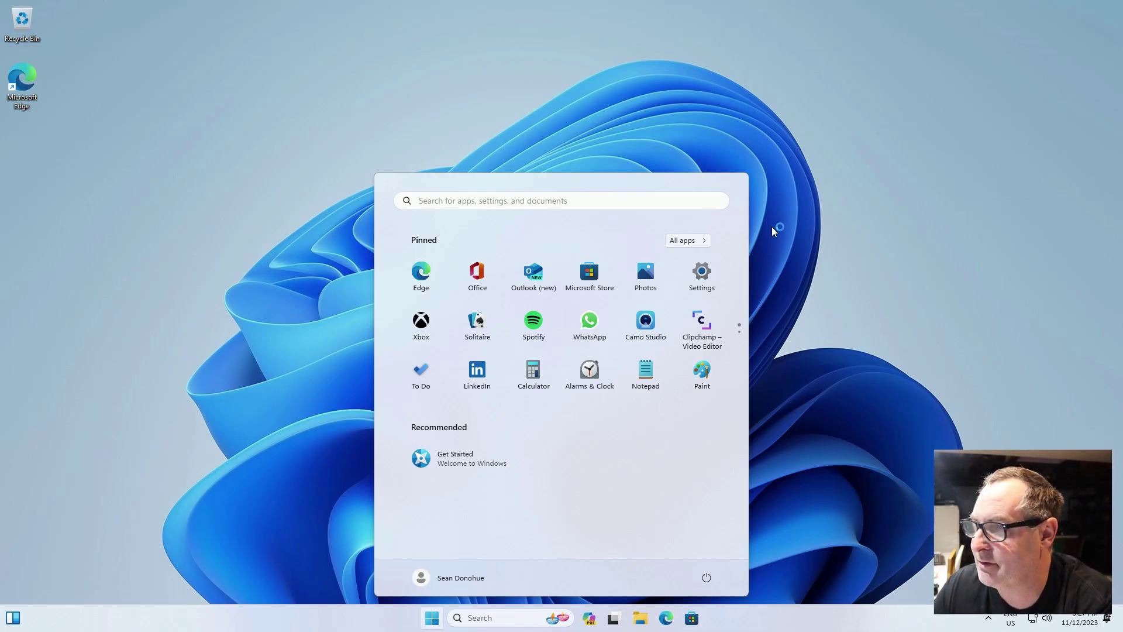
pyautogui.click(840, 234)
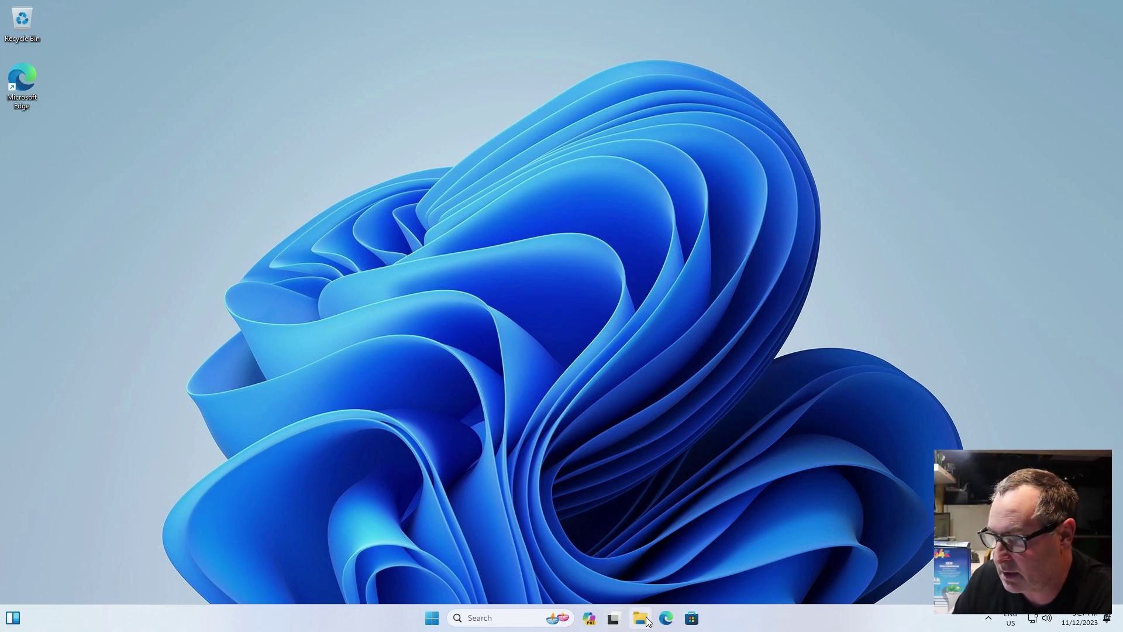
# Open Settings, search it for "device manager" and open Device Manager.
pyautogui.click(503, 618)
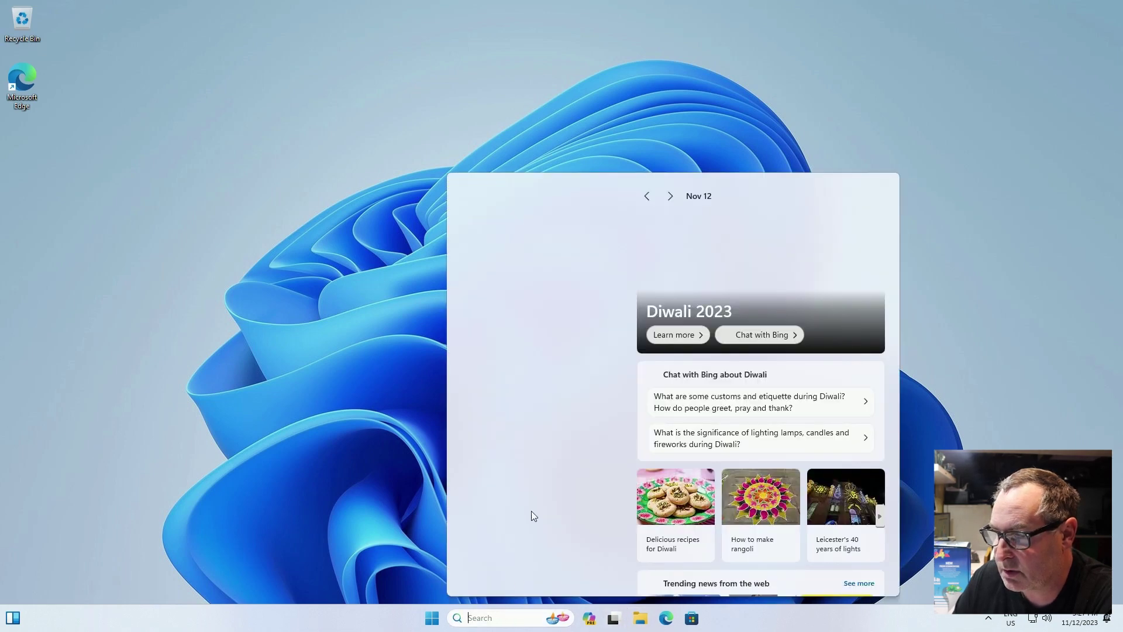
pyautogui.click(432, 618)
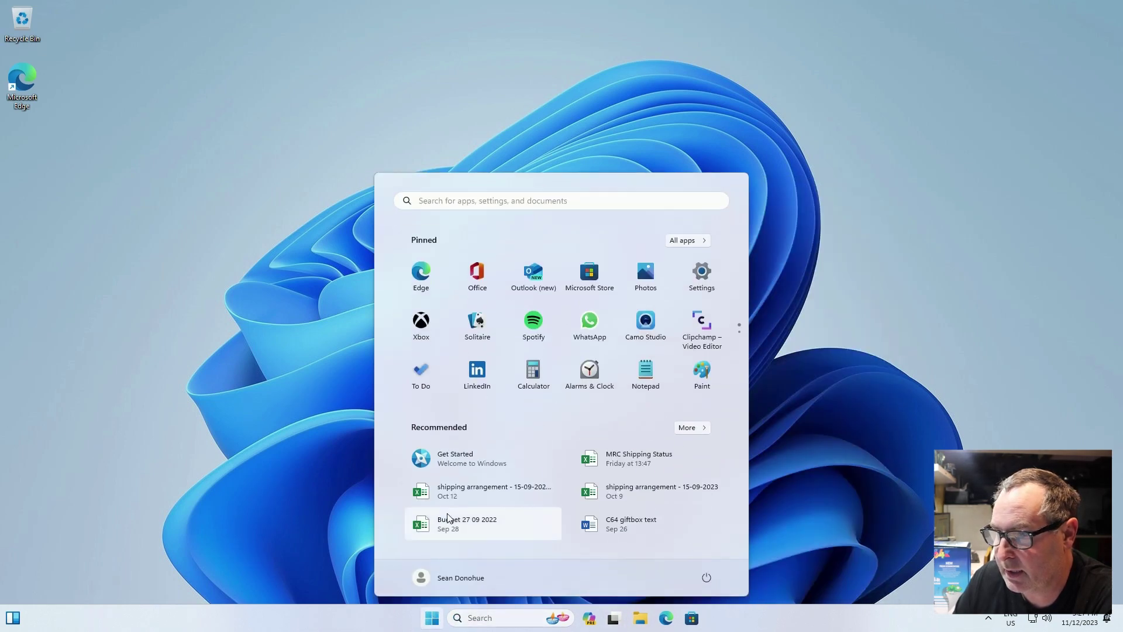
pyautogui.click(702, 275)
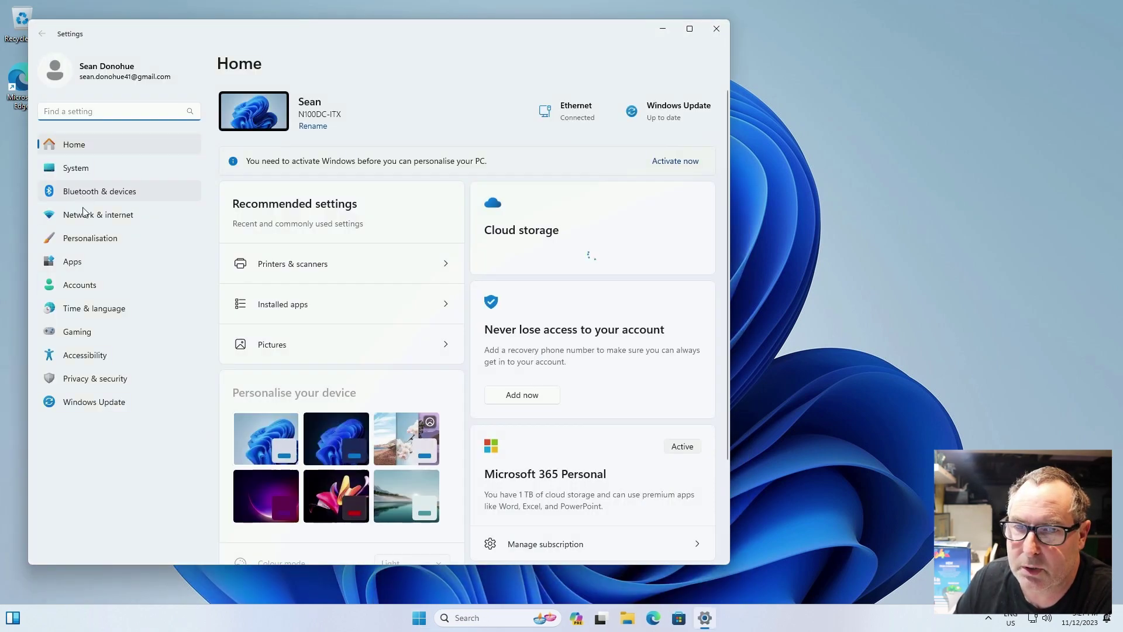
pyautogui.click(74, 111)
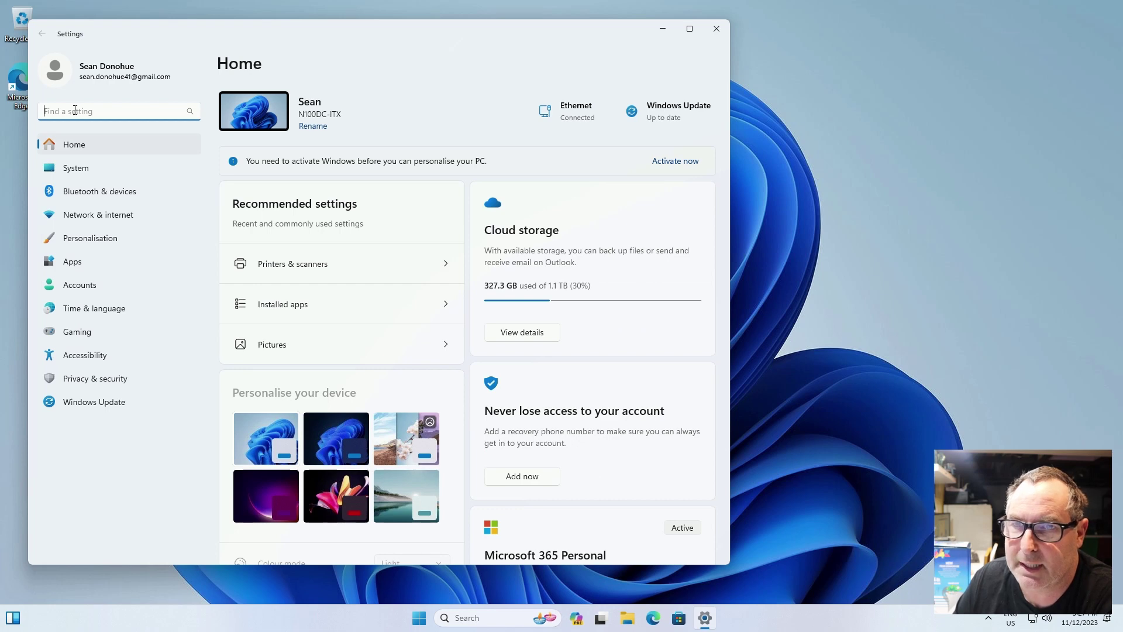
pyautogui.write('d')
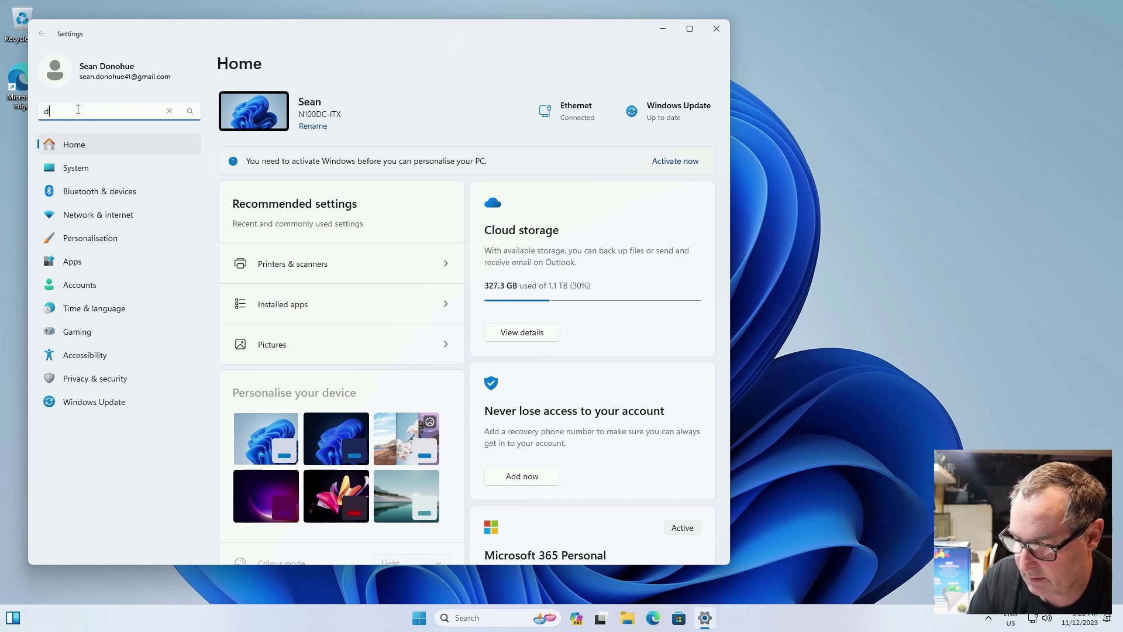
pyautogui.write('evi')
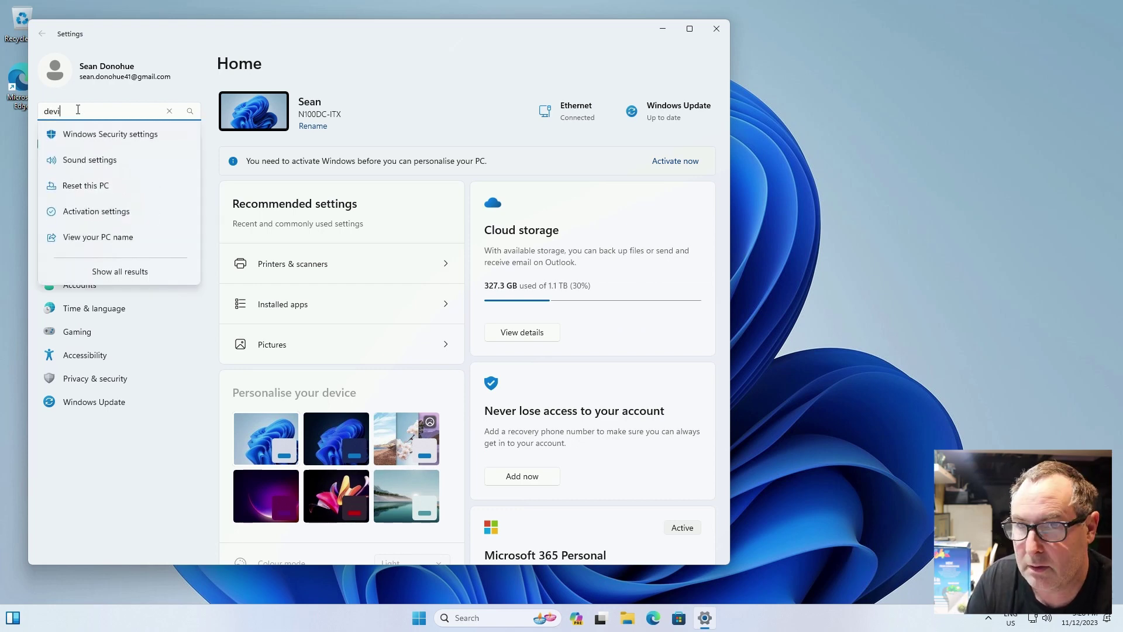
pyautogui.write('ce ')
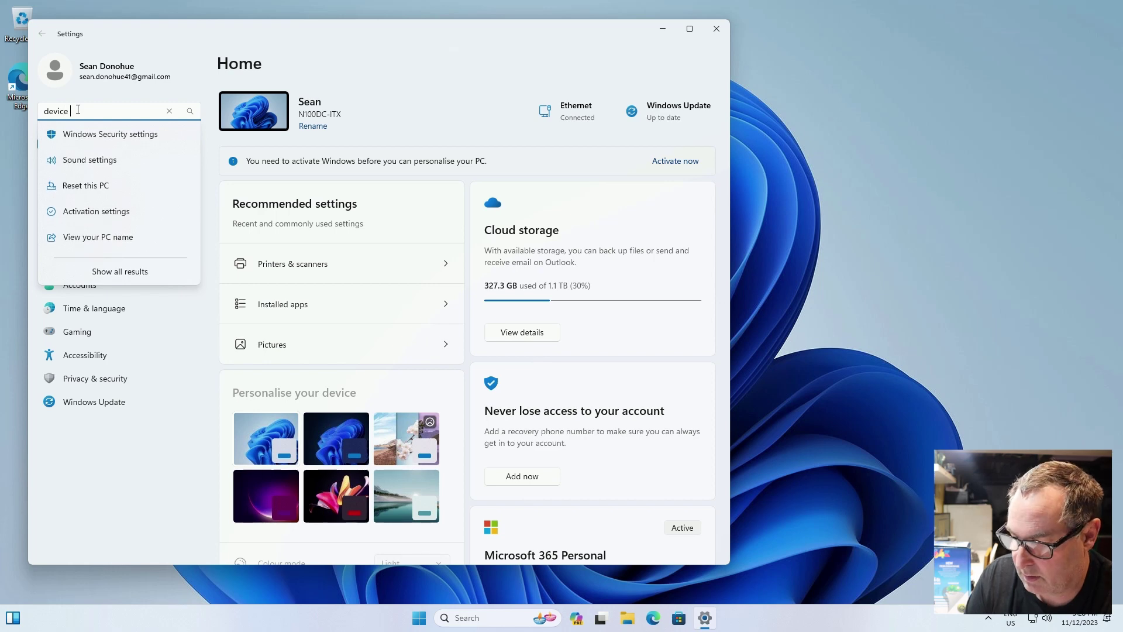
pyautogui.write('manager')
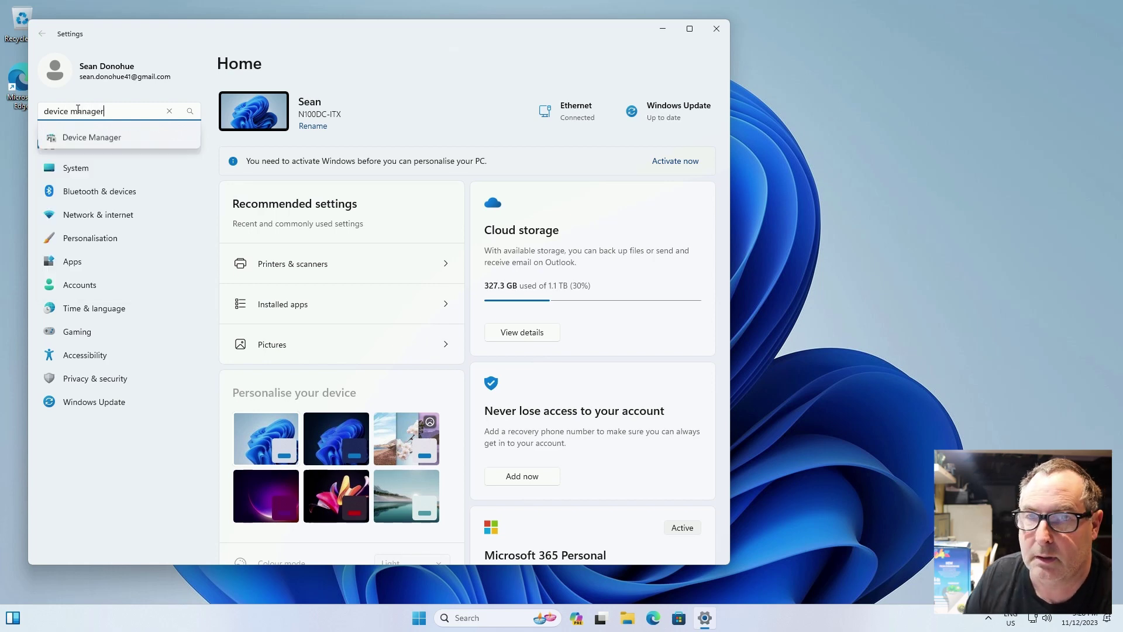
pyautogui.click(109, 135)
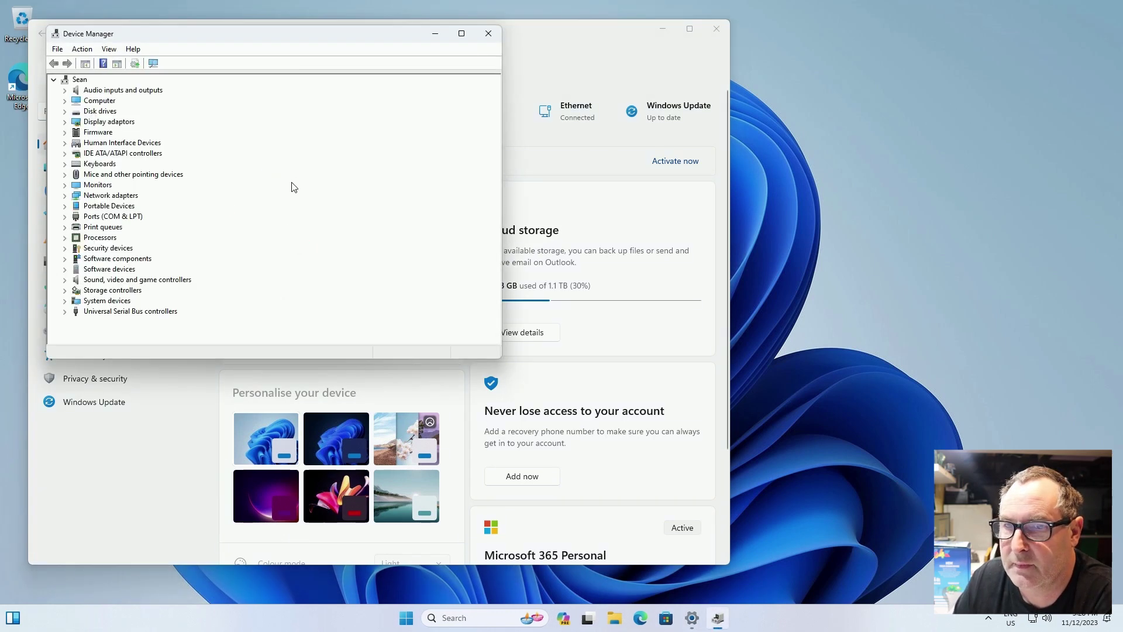
# Examine the device categories in an enlarged Device Manager window, including Display adaptors and Firmware, and close Device Manager and Settings.
pyautogui.moveTo(400, 32); pyautogui.dragTo(557, 83)
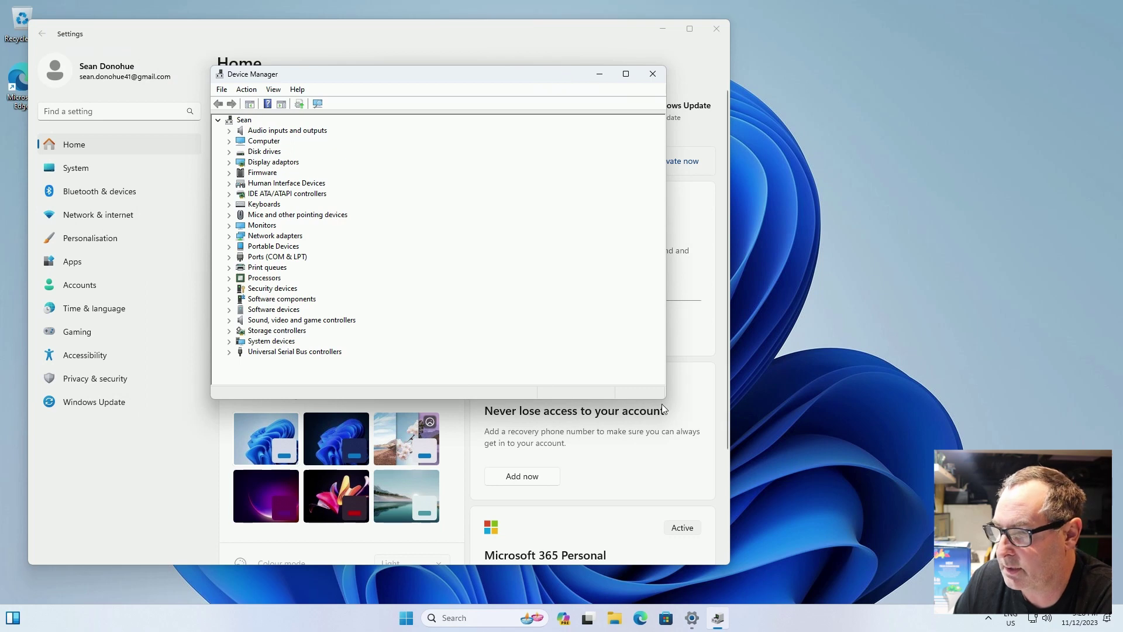
pyautogui.moveTo(665, 398); pyautogui.dragTo(749, 502)
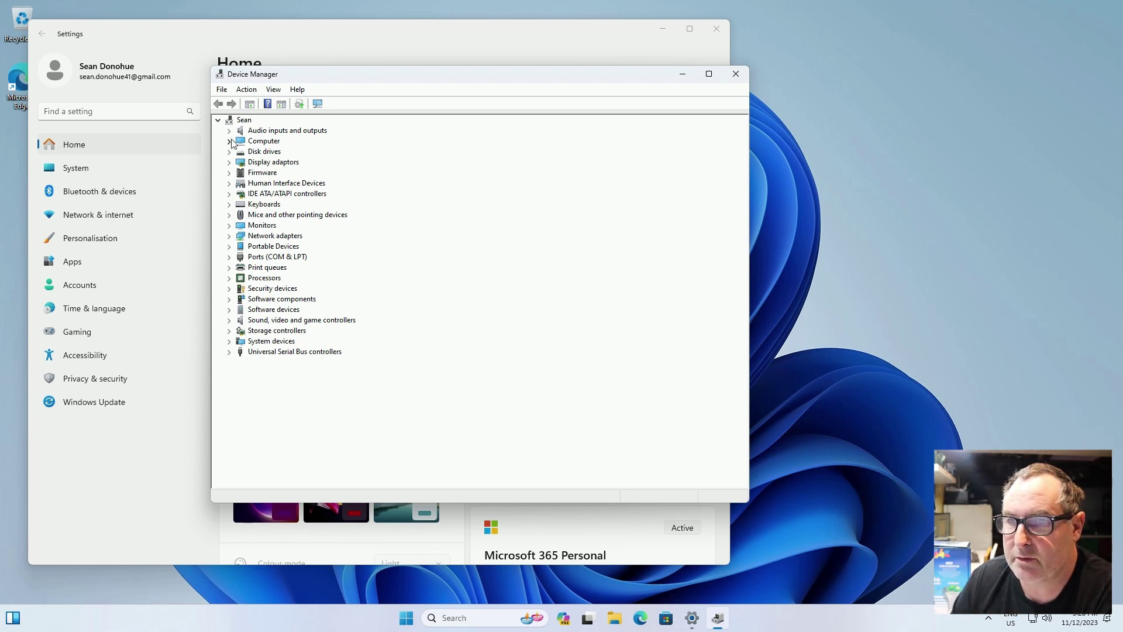
pyautogui.click(229, 163)
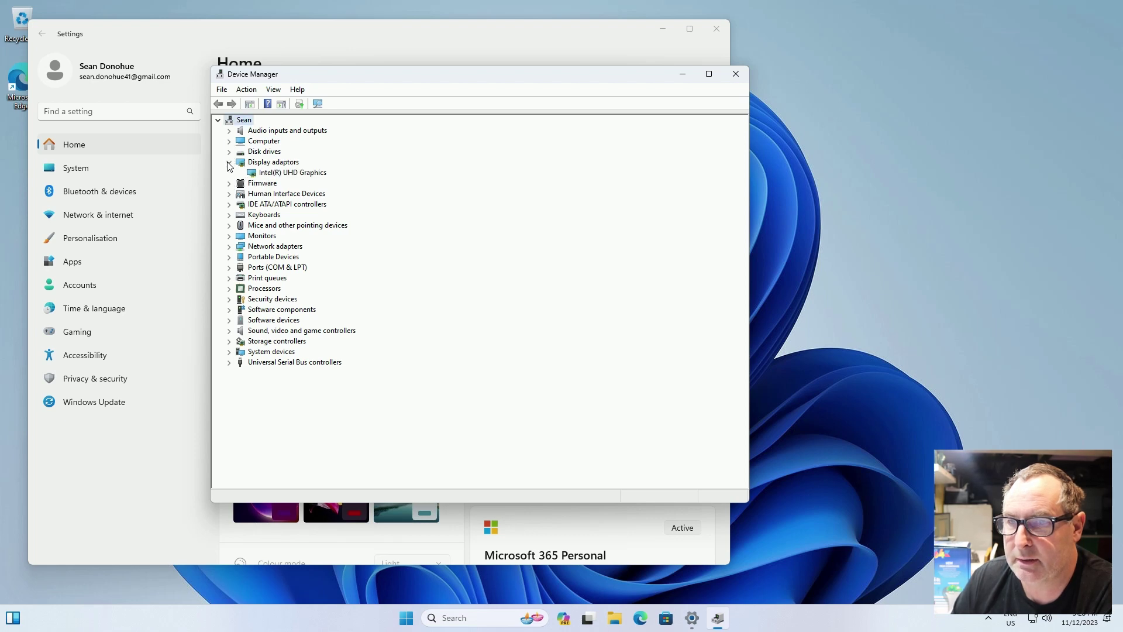
pyautogui.click(228, 164)
pyautogui.click(230, 174)
pyautogui.click(229, 174)
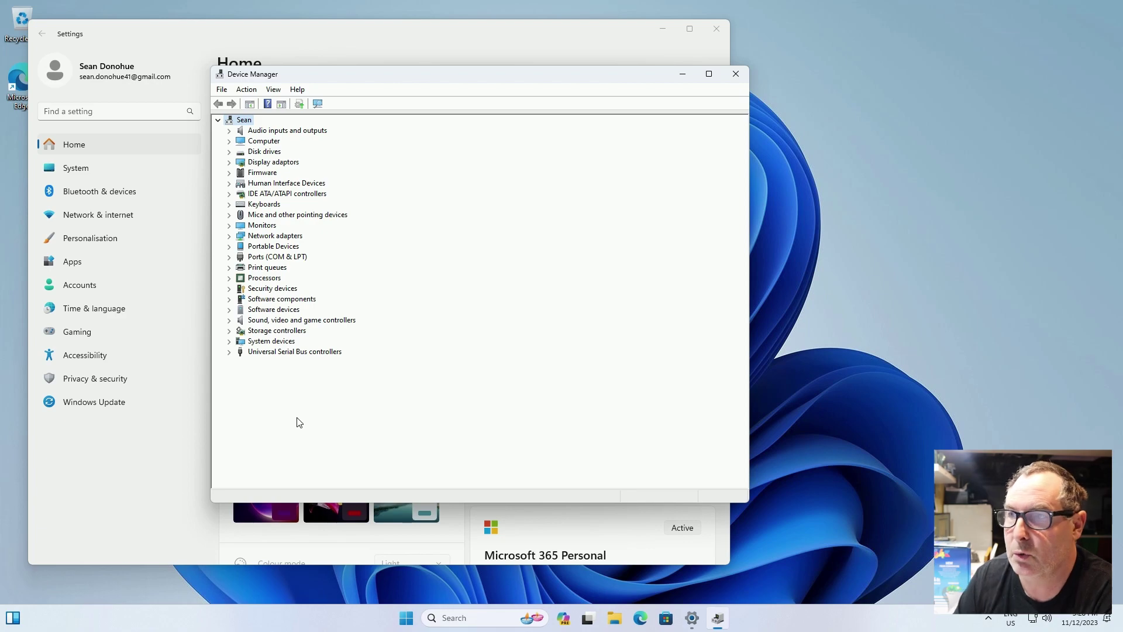
pyautogui.click(735, 74)
pyautogui.click(716, 28)
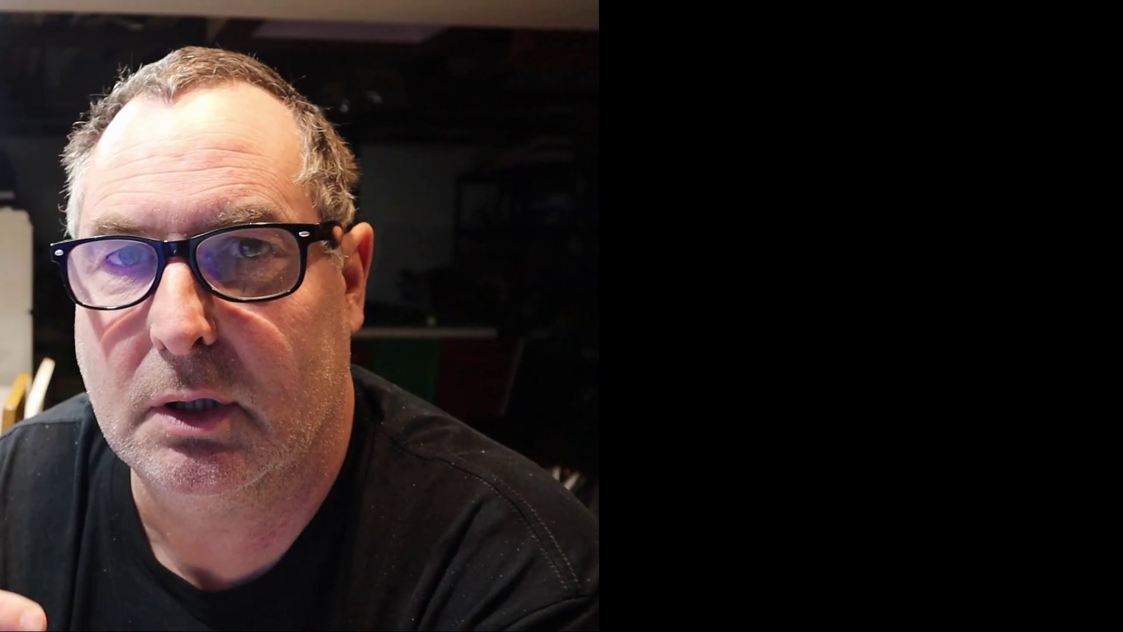